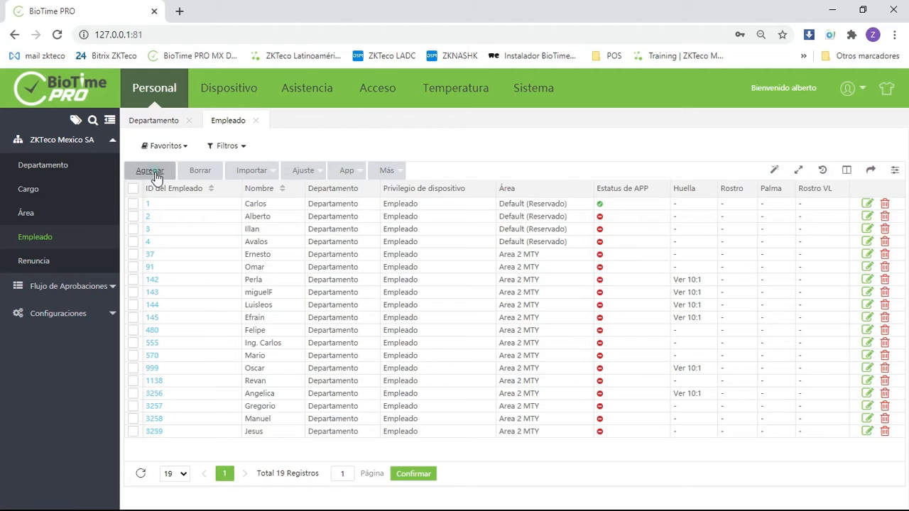
- Start a new employee record and replace the suggested employee ID with the new employee's own ID
{"action": "left_click", "coordinate": [155, 173]}
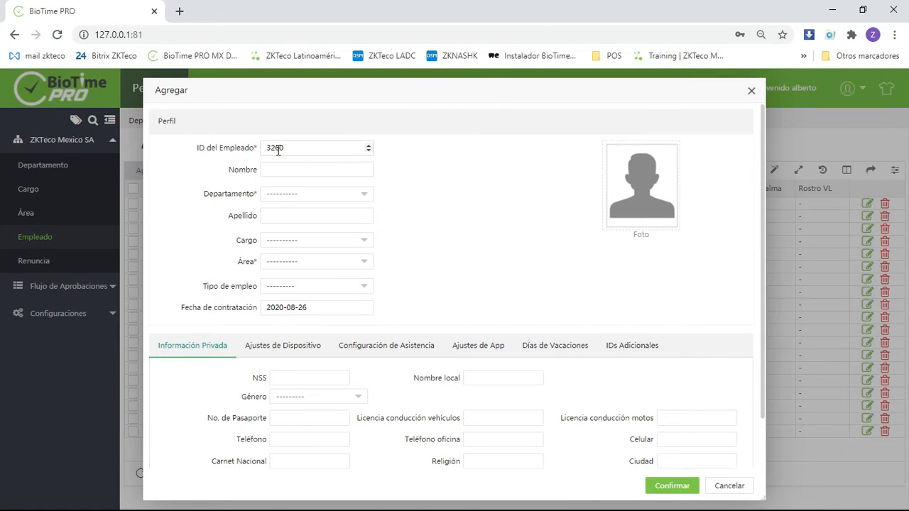
{"action": "left_click_drag", "start_coordinate": [298, 149], "coordinate": [249, 152]}
{"action": "type", "text": "100"}
{"action": "left_click", "coordinate": [487, 186]}
- Fill in the employee's first name and surname from the previously used entries
{"action": "left_click", "coordinate": [368, 169]}
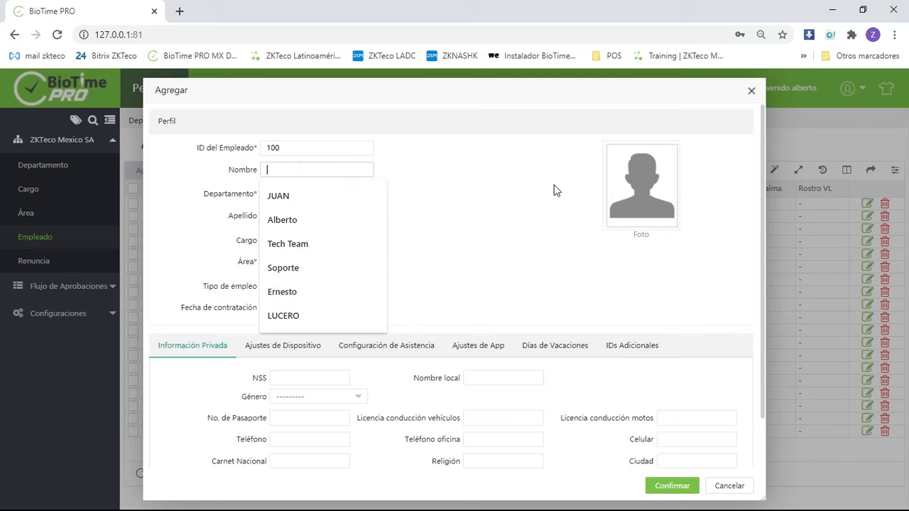
{"action": "left_click", "coordinate": [325, 198]}
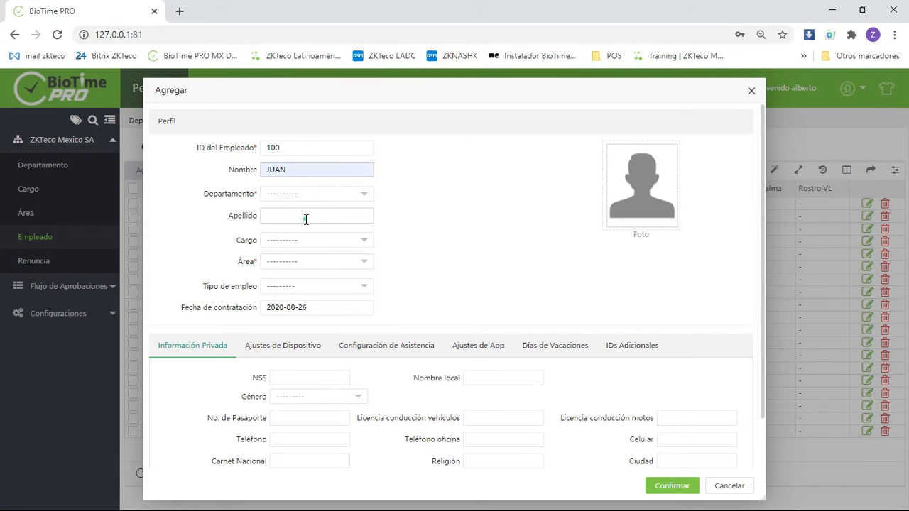
{"action": "left_click", "coordinate": [305, 219]}
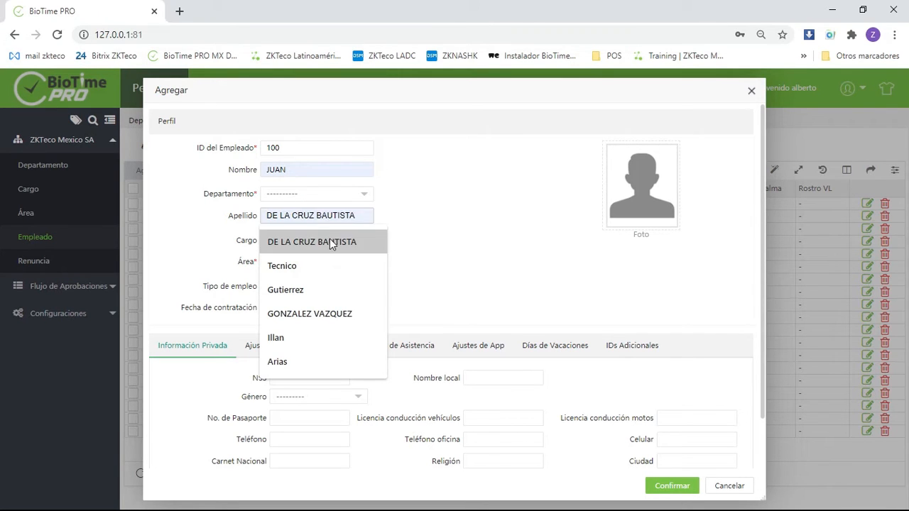
{"action": "left_click", "coordinate": [331, 242]}
{"action": "left_click", "coordinate": [505, 227]}
- Assign the employee to the department Depto 1 Ventas with the position Subgerente
{"action": "left_click", "coordinate": [339, 195]}
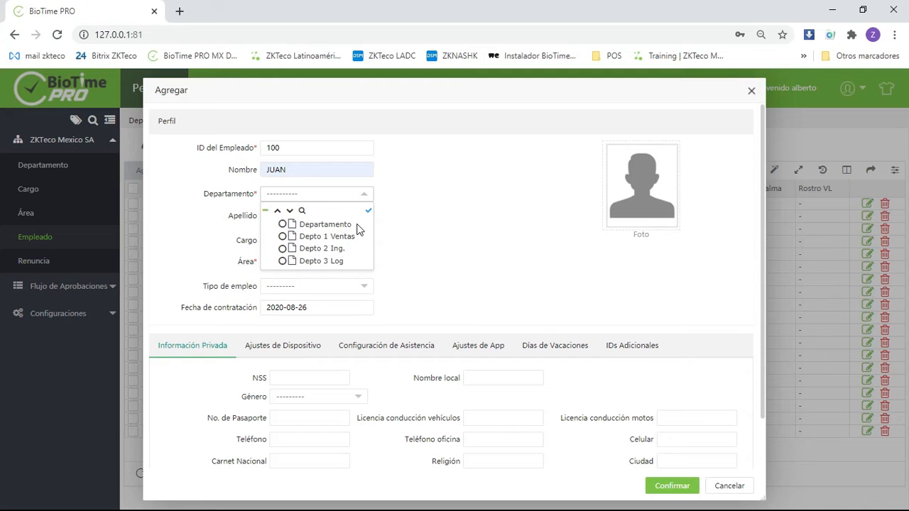
{"action": "left_click", "coordinate": [283, 236]}
{"action": "left_click", "coordinate": [339, 240]}
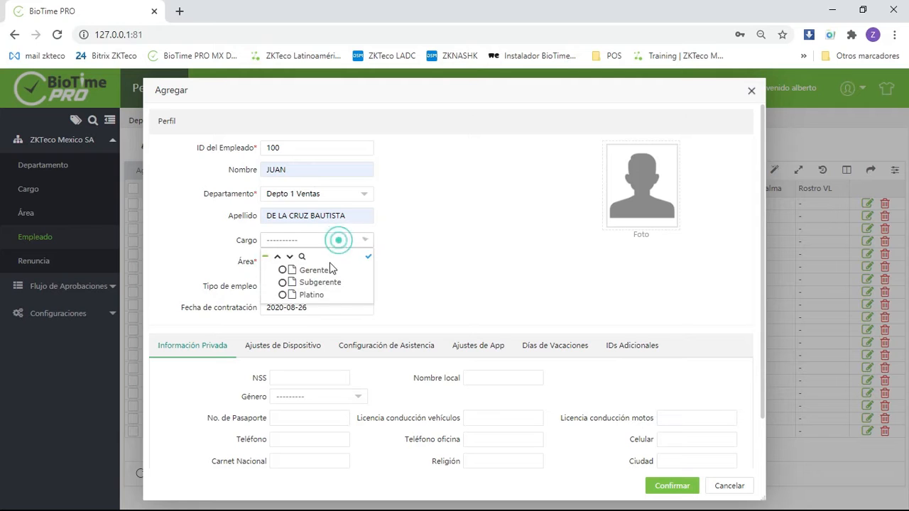
{"action": "left_click", "coordinate": [282, 282]}
- Assign the employee to Area 1 CDMX only, leaving Area 2 MTY unselected
{"action": "left_click", "coordinate": [324, 260]}
{"action": "scroll", "coordinate": [455, 281], "scroll_direction": "down", "scroll_amount": 1}
{"action": "scroll", "coordinate": [439, 284], "scroll_direction": "up", "scroll_amount": 1}
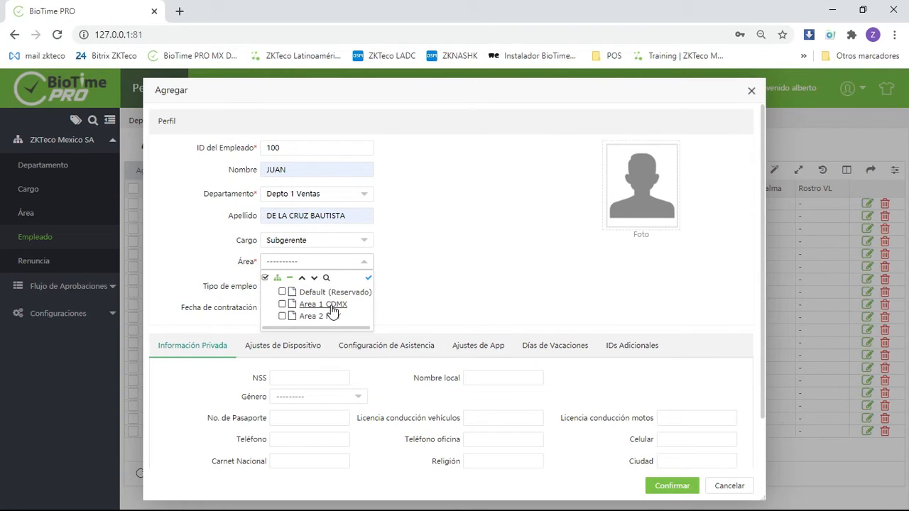
{"action": "left_click", "coordinate": [282, 304]}
{"action": "left_click", "coordinate": [281, 315]}
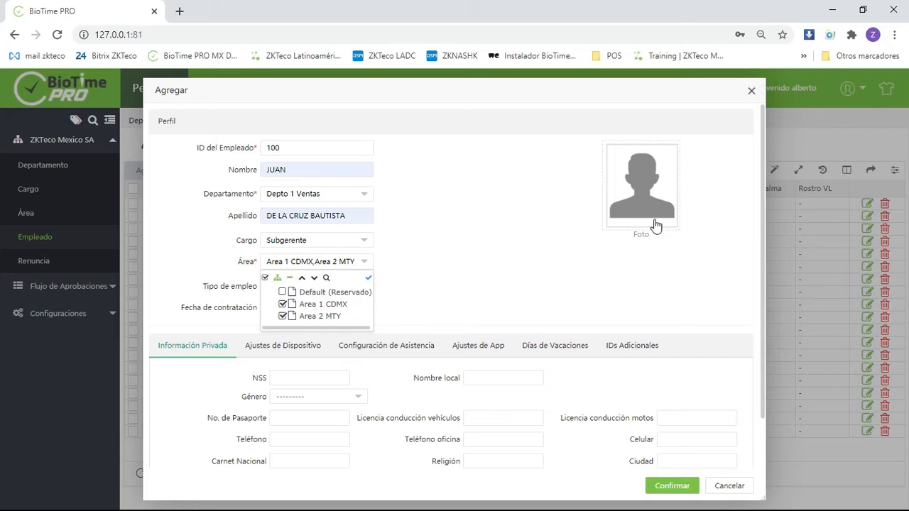
{"action": "left_click", "coordinate": [282, 316]}
{"action": "left_click", "coordinate": [448, 229]}
- Set the employee's employment type to Permanente
{"action": "left_click", "coordinate": [318, 284]}
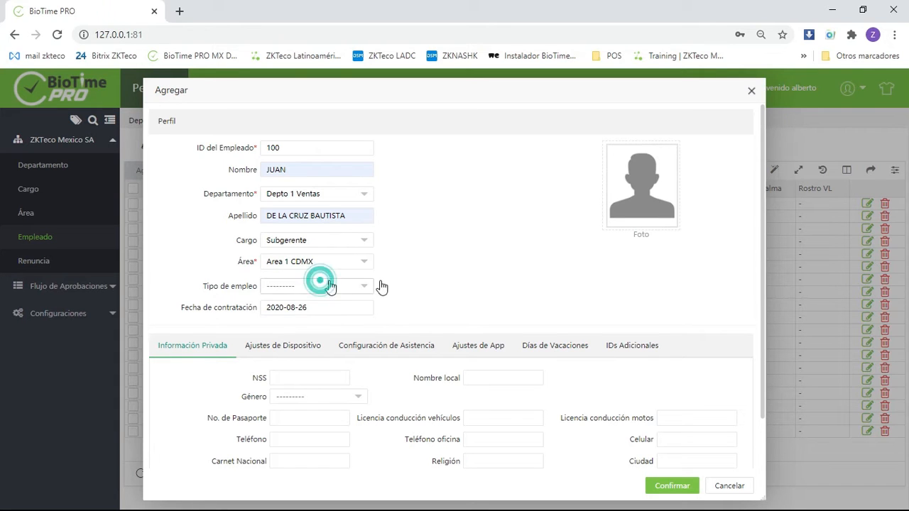
{"action": "left_click", "coordinate": [299, 321]}
{"action": "left_click", "coordinate": [305, 284]}
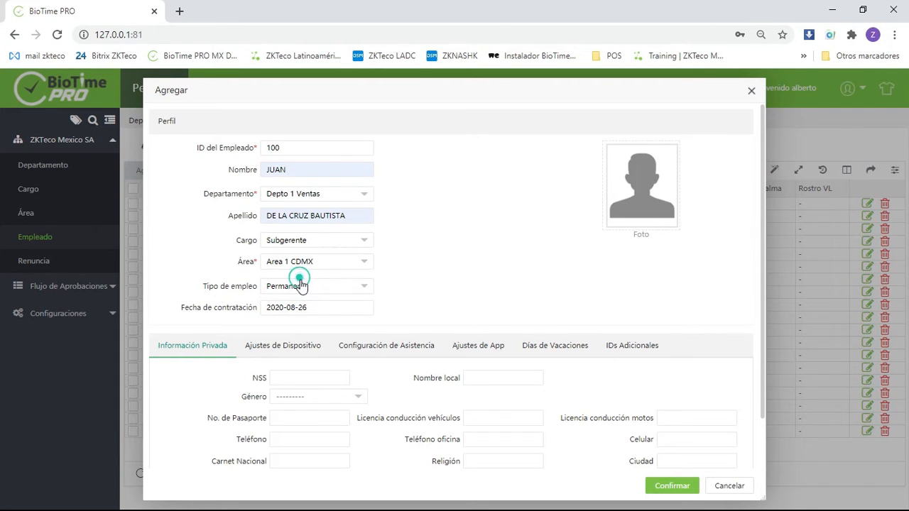
{"action": "left_click", "coordinate": [439, 287]}
- Look over the new employee's hiring date, private information fields and device settings
{"action": "scroll", "coordinate": [398, 289], "scroll_direction": "down", "scroll_amount": 1}
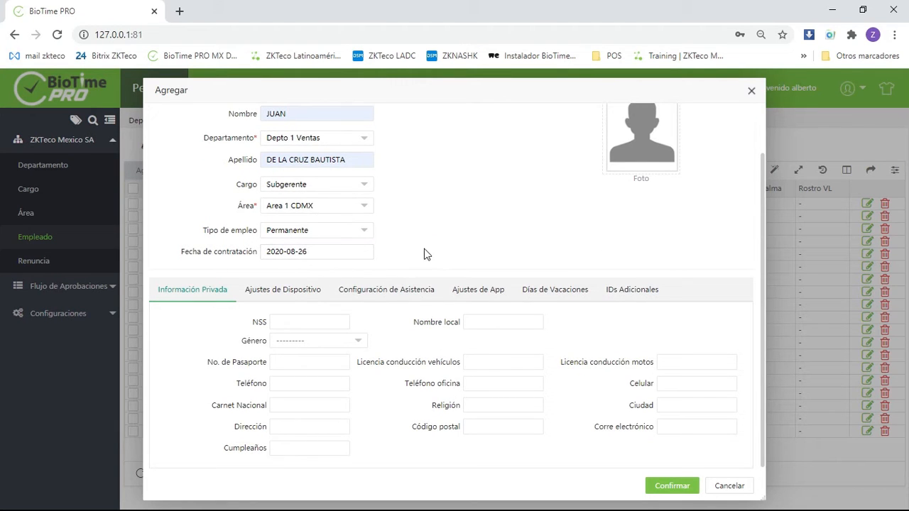
{"action": "scroll", "coordinate": [355, 277], "scroll_direction": "up", "scroll_amount": 1}
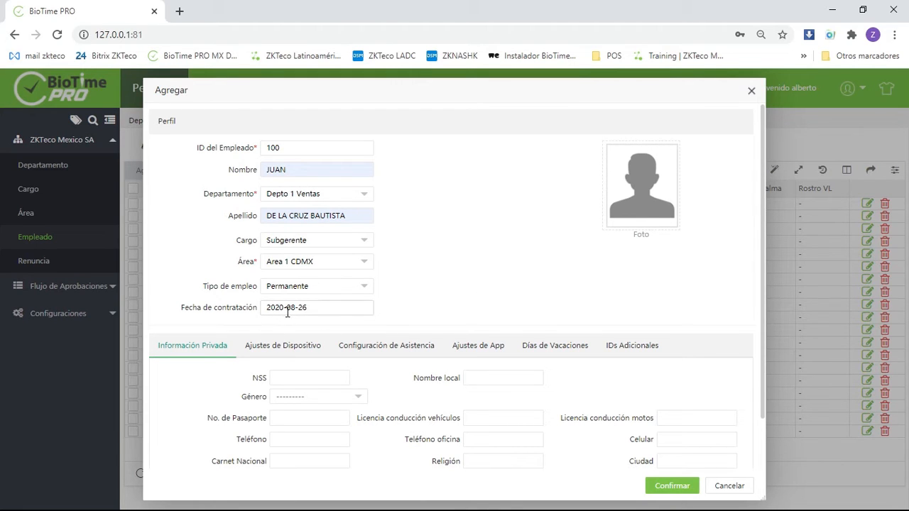
{"action": "scroll", "coordinate": [536, 250], "scroll_direction": "down", "scroll_amount": 1}
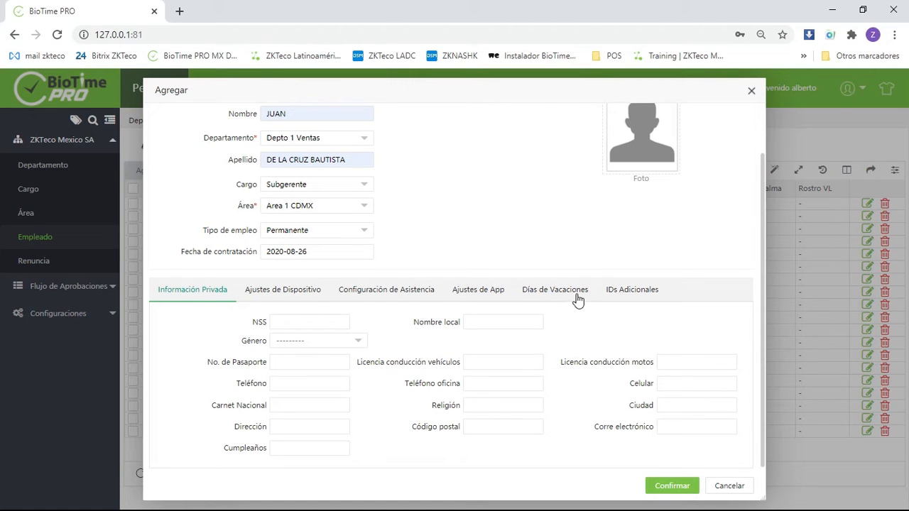
{"action": "left_click", "coordinate": [276, 297]}
{"action": "left_click", "coordinate": [212, 304]}
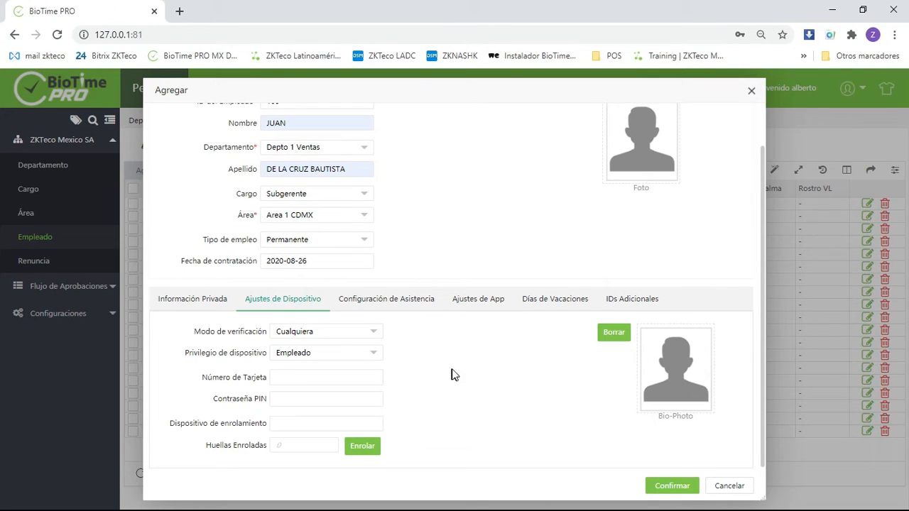
- Examine the verification modes offered in the employee's device settings without changing the selection
{"action": "left_click", "coordinate": [340, 333]}
{"action": "scroll", "coordinate": [360, 369], "scroll_direction": "down", "scroll_amount": 5}
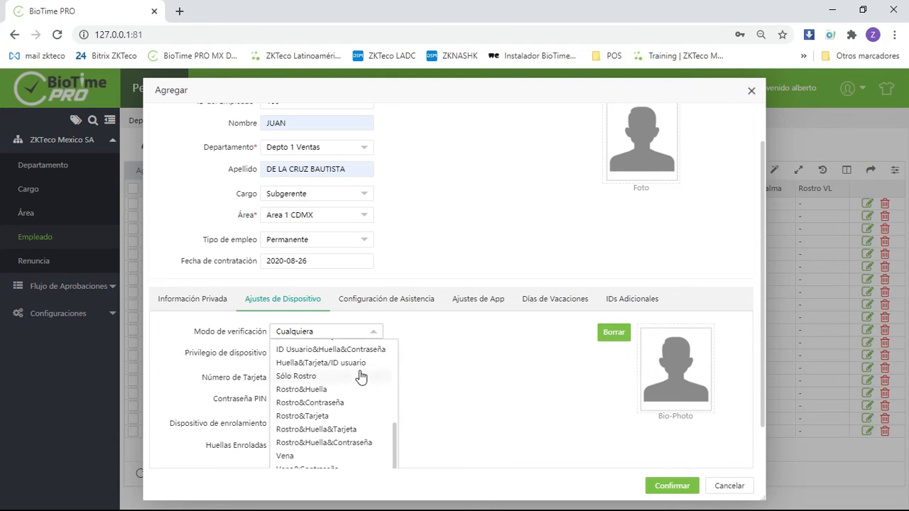
{"action": "scroll", "coordinate": [355, 414], "scroll_direction": "down", "scroll_amount": 1}
{"action": "scroll", "coordinate": [355, 414], "scroll_direction": "up", "scroll_amount": 1}
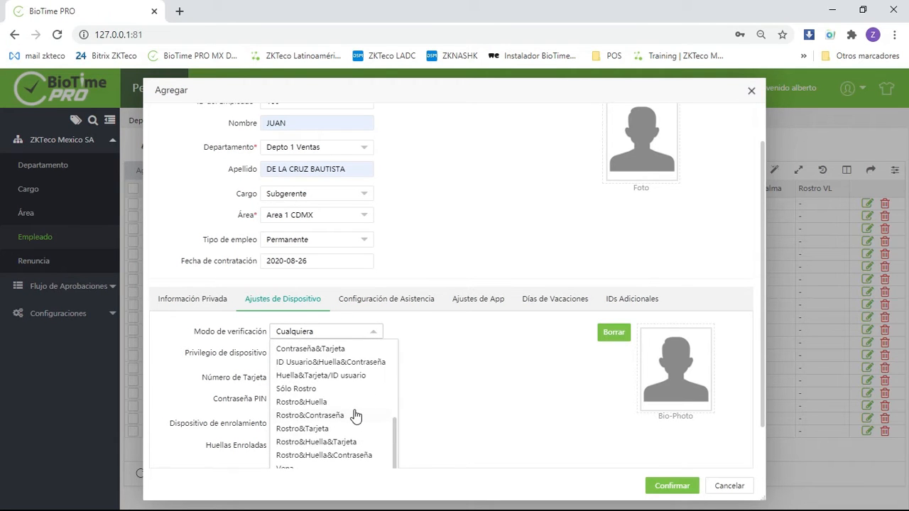
{"action": "scroll", "coordinate": [354, 419], "scroll_direction": "down", "scroll_amount": 1}
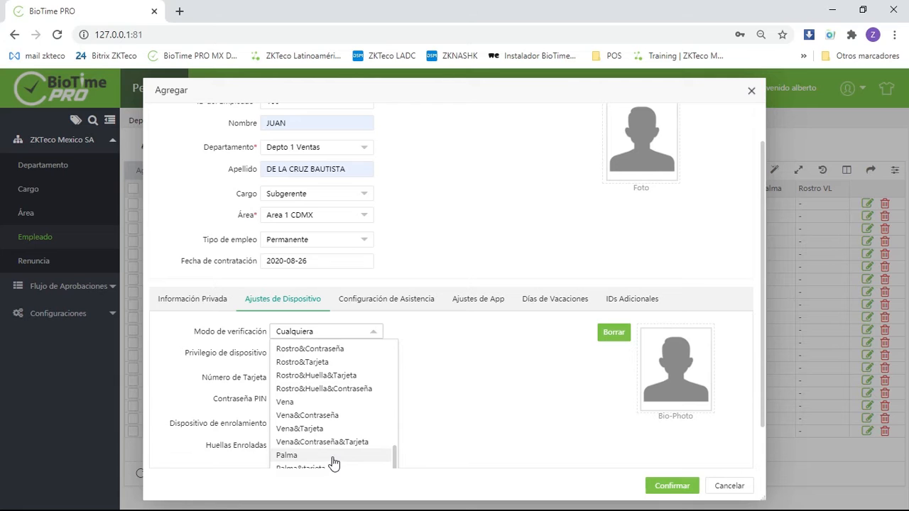
{"action": "scroll", "coordinate": [336, 460], "scroll_direction": "up", "scroll_amount": 1}
{"action": "scroll", "coordinate": [341, 433], "scroll_direction": "up", "scroll_amount": 1}
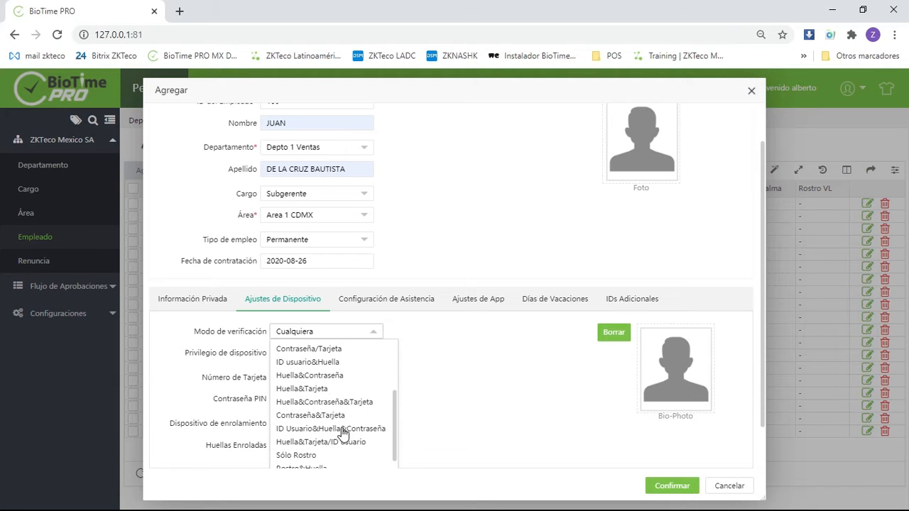
{"action": "scroll", "coordinate": [368, 416], "scroll_direction": "up", "scroll_amount": 3}
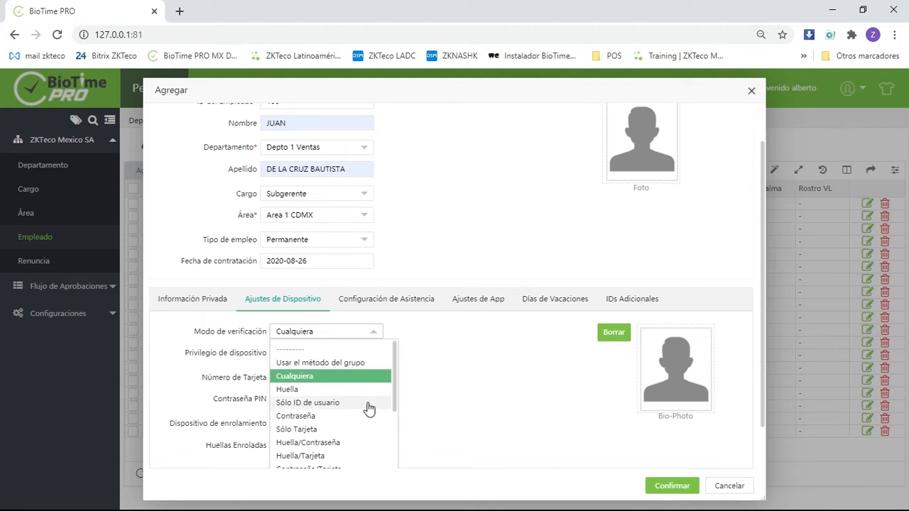
{"action": "left_click", "coordinate": [544, 357]}
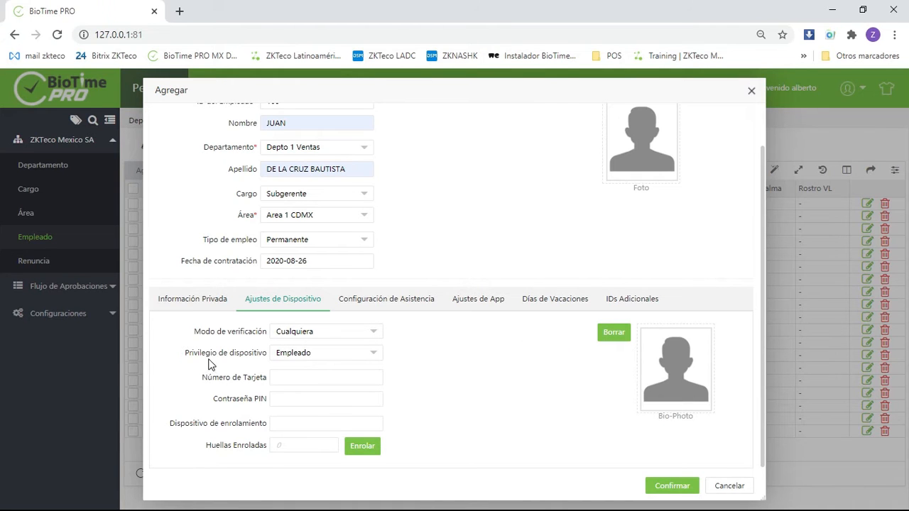
- Examine the device privilege, card number and PIN fields and the fingerprint enrollment window
{"action": "left_click", "coordinate": [349, 357]}
{"action": "left_click", "coordinate": [433, 356]}
{"action": "left_click", "coordinate": [313, 380]}
{"action": "left_click", "coordinate": [316, 403]}
{"action": "left_click", "coordinate": [519, 381]}
{"action": "left_click", "coordinate": [360, 450]}
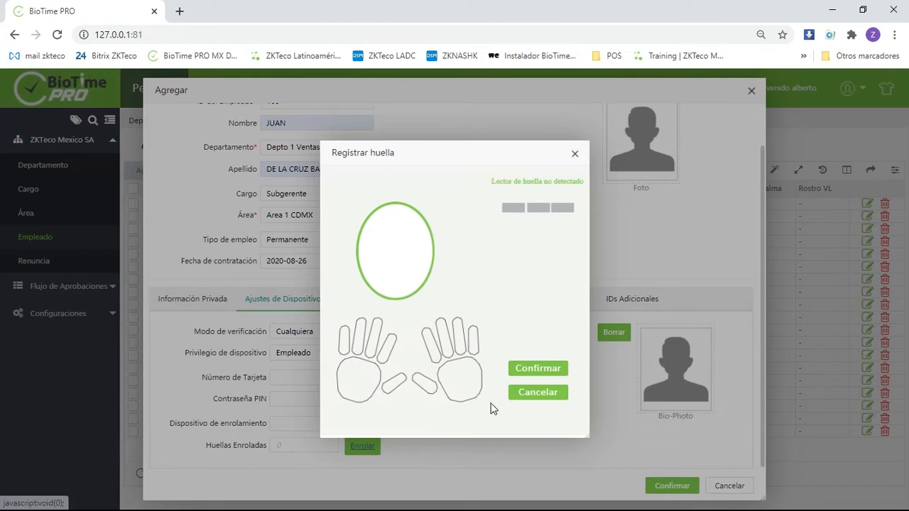
{"action": "left_click", "coordinate": [576, 154]}
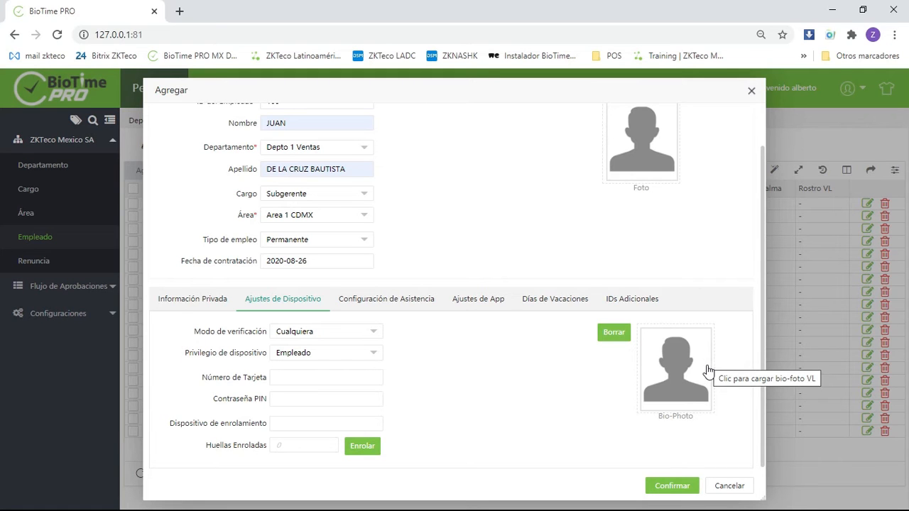
- Review the employee's attendance configuration and the available app status options
{"action": "left_click", "coordinate": [426, 301]}
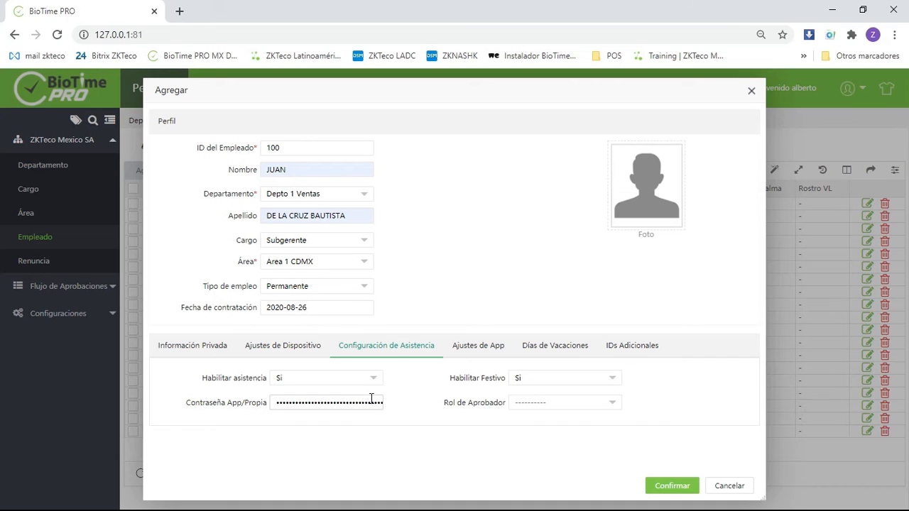
{"action": "left_click", "coordinate": [469, 346]}
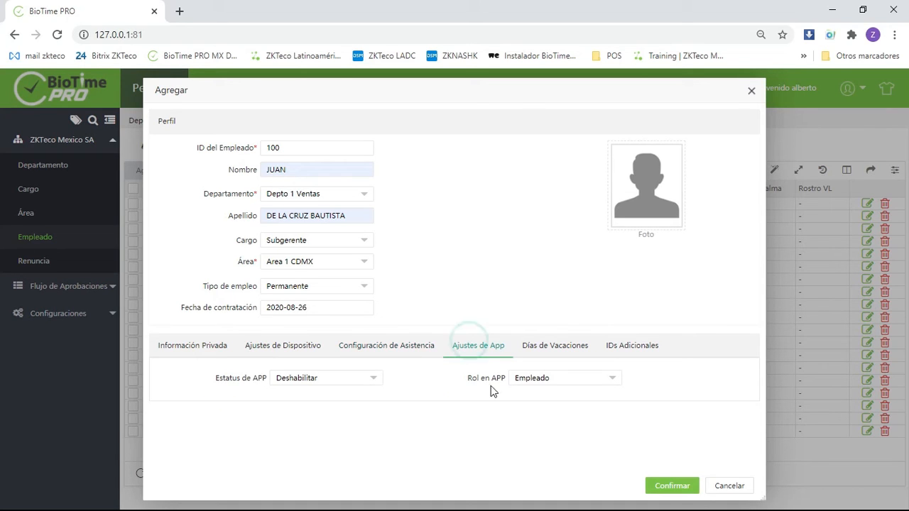
{"action": "left_click", "coordinate": [354, 382]}
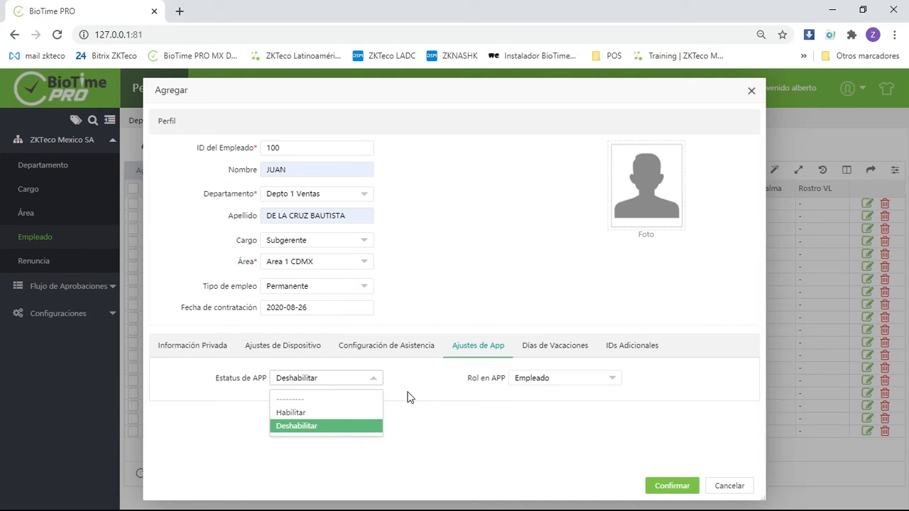
{"action": "left_click", "coordinate": [428, 394]}
- Review the employee's vacation rule choices and the additional ID fields
{"action": "left_click", "coordinate": [561, 345]}
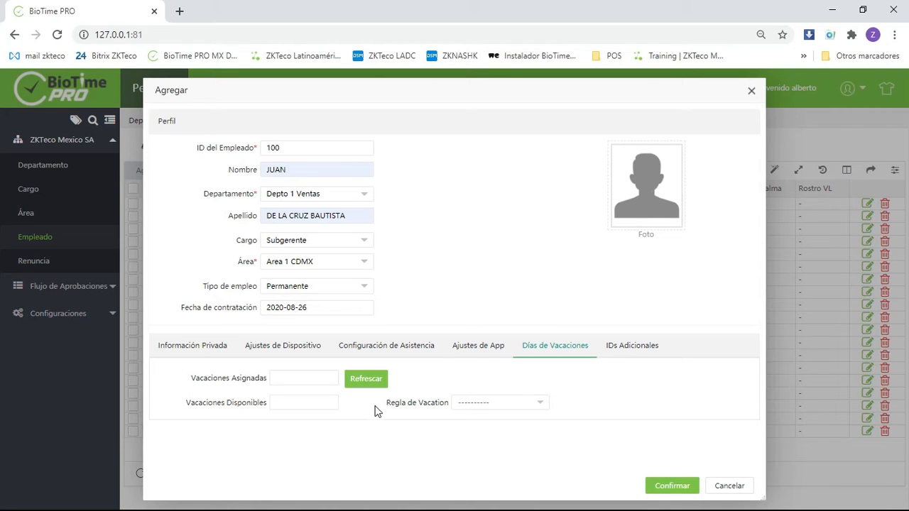
{"action": "left_click", "coordinate": [521, 402]}
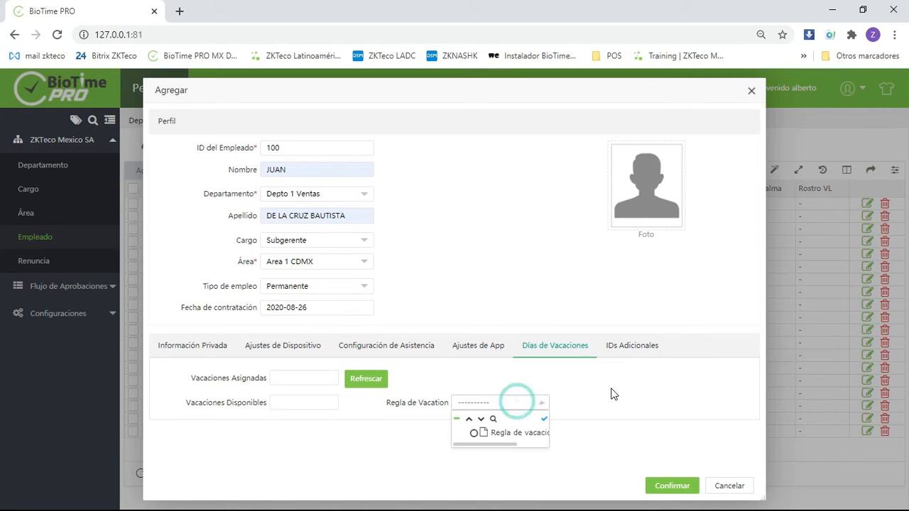
{"action": "mouse_move", "coordinate": [486, 444]}
{"action": "left_mouse_down"}
{"action": "mouse_move", "coordinate": [521, 445]}
{"action": "mouse_move", "coordinate": [472, 446]}
{"action": "left_mouse_up"}
{"action": "left_click", "coordinate": [544, 382]}
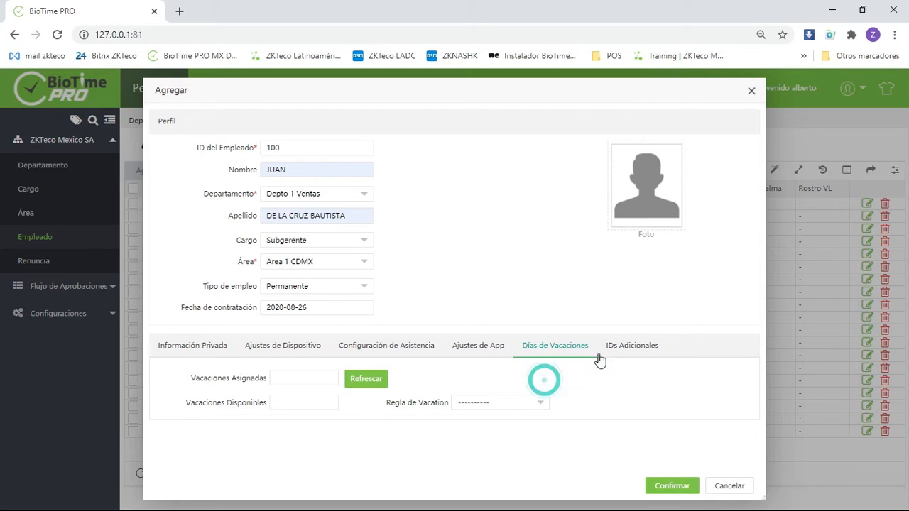
{"action": "left_click", "coordinate": [630, 346]}
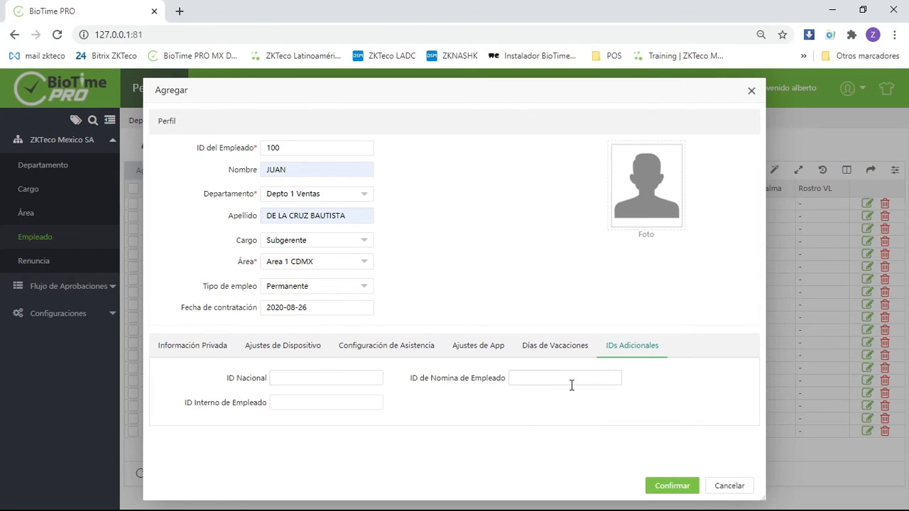
{"action": "double_click", "coordinate": [306, 147]}
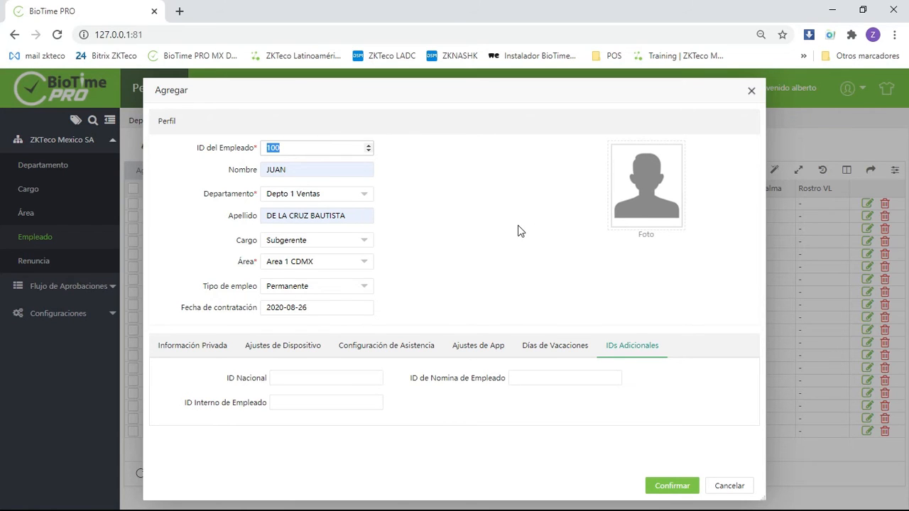
{"action": "left_click", "coordinate": [344, 377]}
{"action": "left_click", "coordinate": [514, 419]}
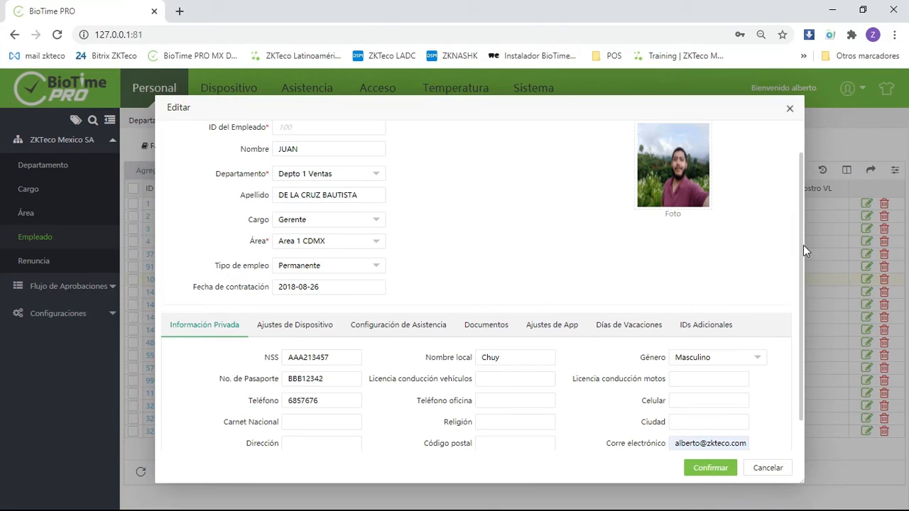
- Review the completed employee record, checking its photo, private information and device settings
{"action": "scroll", "coordinate": [805, 245], "scroll_direction": "up", "scroll_amount": 1}
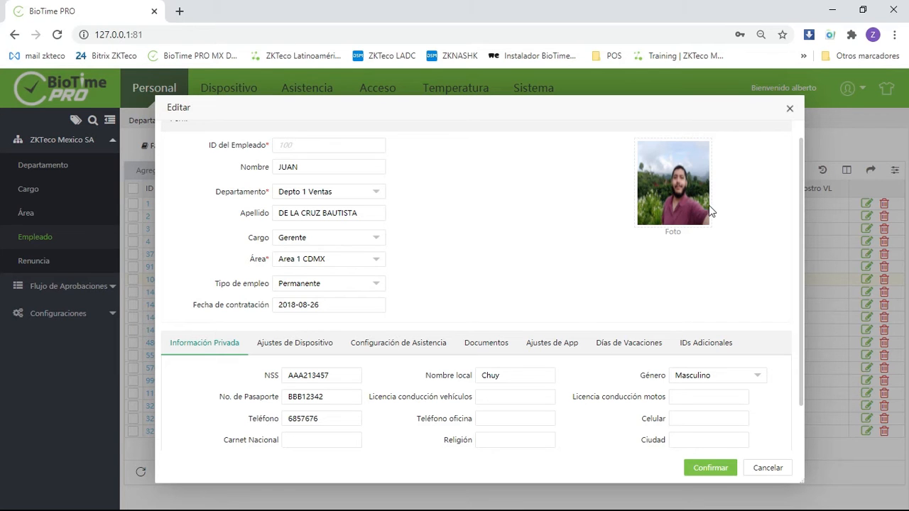
{"action": "scroll", "coordinate": [724, 208], "scroll_direction": "down", "scroll_amount": 1}
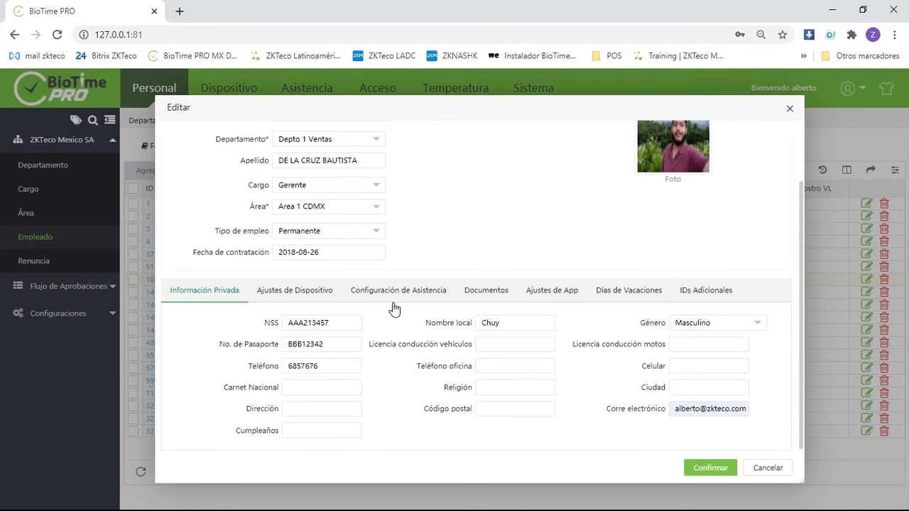
{"action": "left_click", "coordinate": [269, 297]}
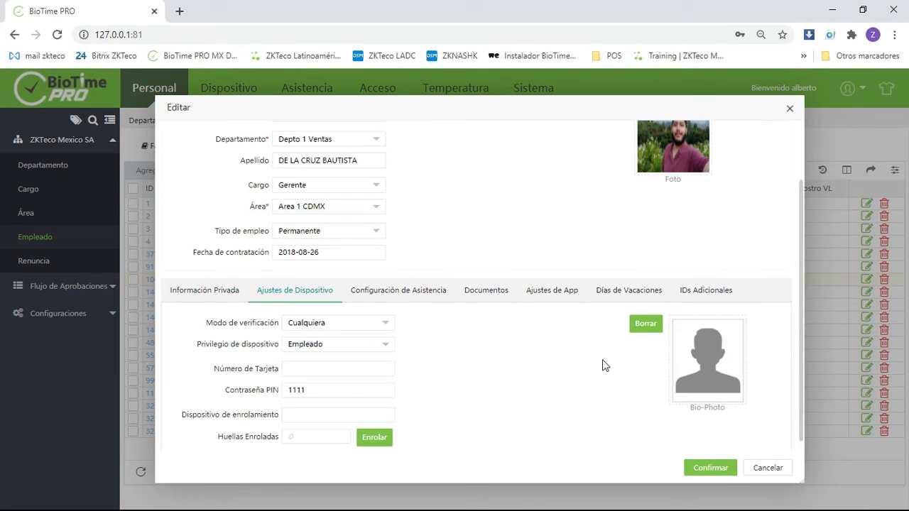
{"action": "scroll", "coordinate": [637, 364], "scroll_direction": "up", "scroll_amount": 1}
{"action": "scroll", "coordinate": [636, 364], "scroll_direction": "up", "scroll_amount": 1}
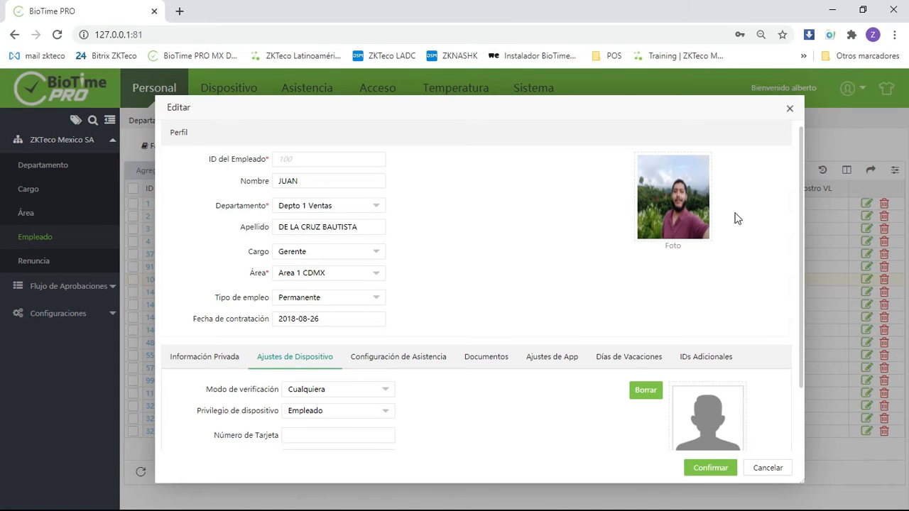
- Check the rest of the employee's edit form and save the record
{"action": "scroll", "coordinate": [594, 220], "scroll_direction": "down", "scroll_amount": 2}
{"action": "left_click", "coordinate": [719, 458]}
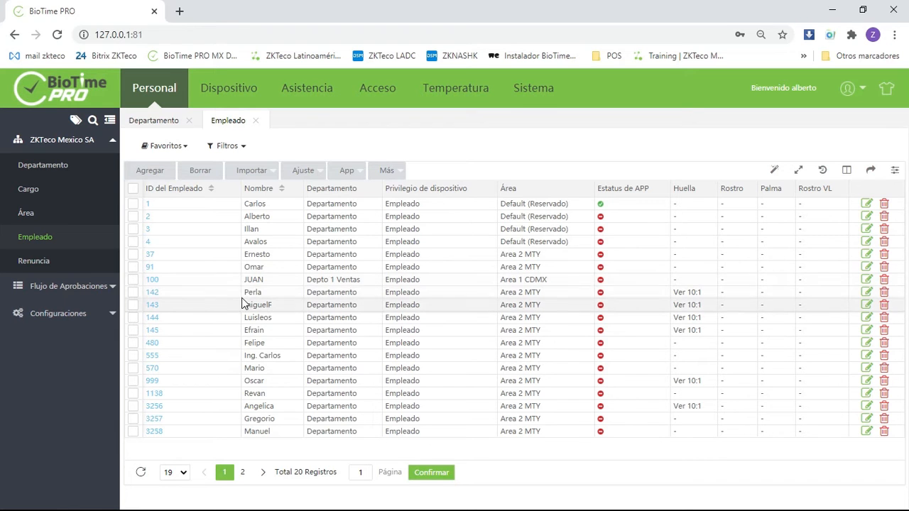
- Download the employee import template from BioTime PRO's employee import dialog and open the file in WPS Office
{"action": "left_click", "coordinate": [266, 174]}
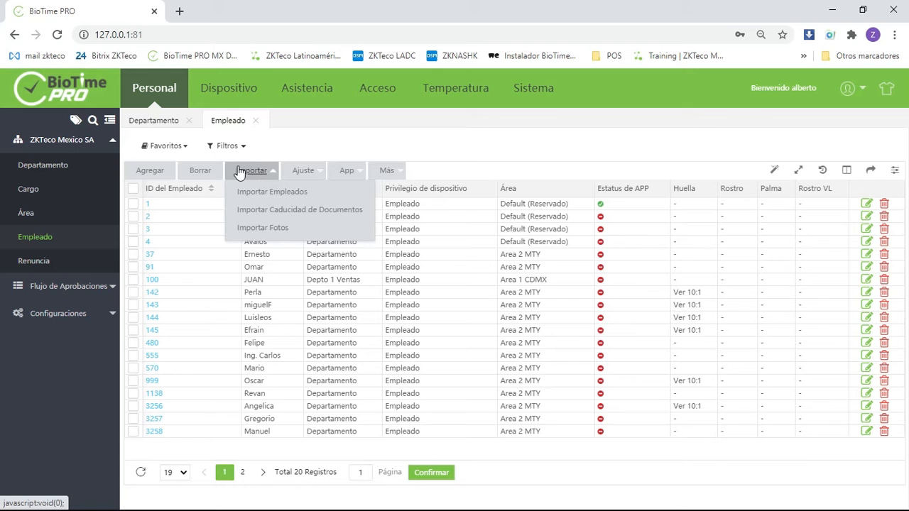
{"action": "left_click", "coordinate": [307, 195]}
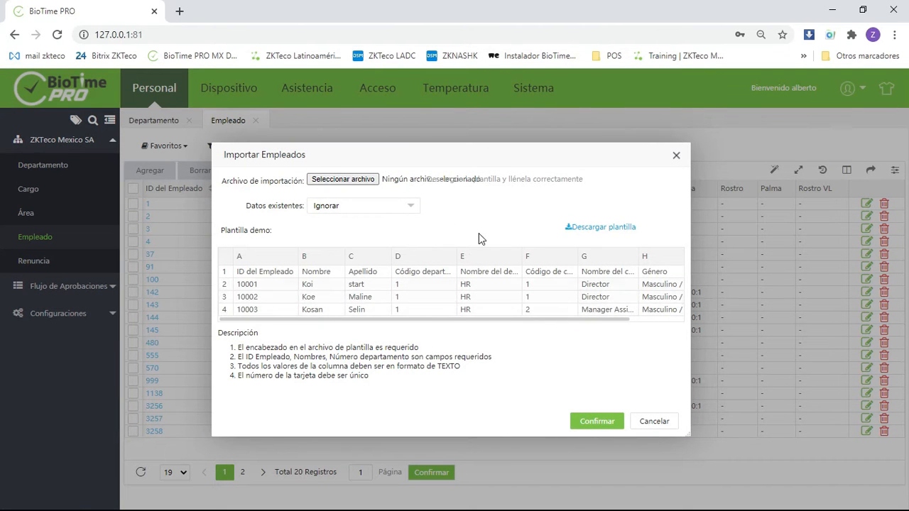
{"action": "mouse_move", "coordinate": [489, 320]}
{"action": "left_mouse_down"}
{"action": "mouse_move", "coordinate": [583, 319]}
{"action": "mouse_move", "coordinate": [473, 319]}
{"action": "left_mouse_up"}
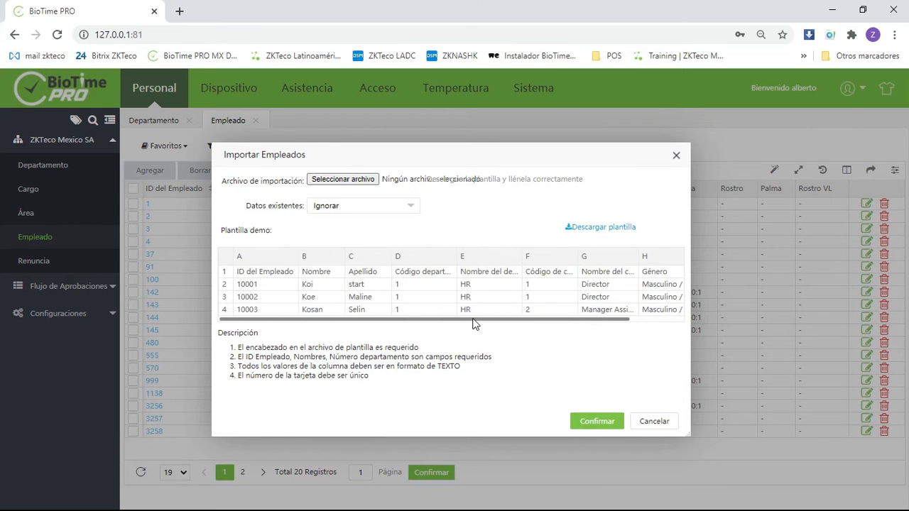
{"action": "left_click", "coordinate": [620, 228]}
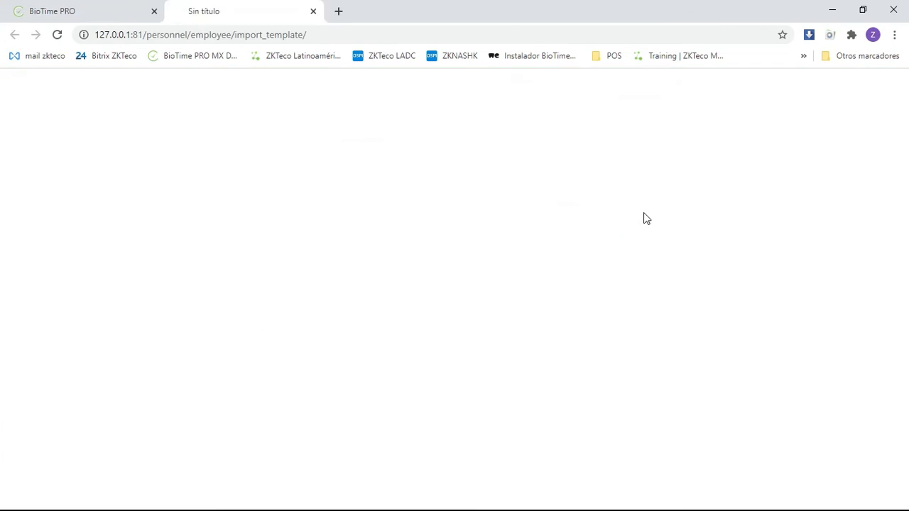
{"action": "left_click", "coordinate": [112, 490]}
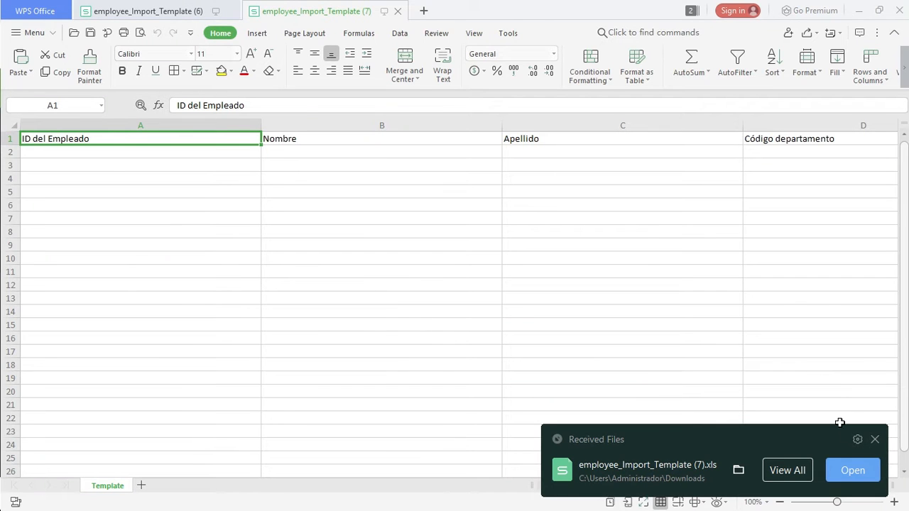
{"action": "left_click", "coordinate": [874, 439]}
- Format the template's data cells below the headers, from A2 to column N in row 11, as Text
{"action": "left_click", "coordinate": [315, 187]}
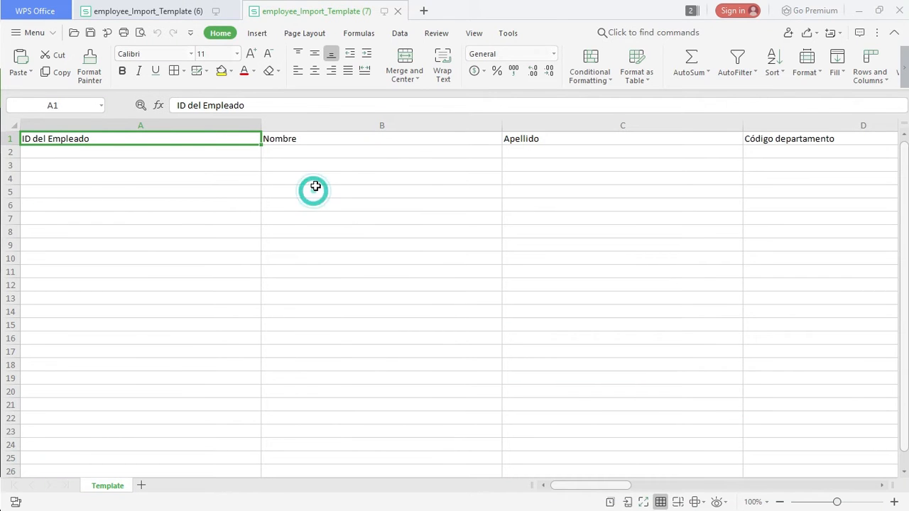
{"action": "left_click", "coordinate": [246, 154]}
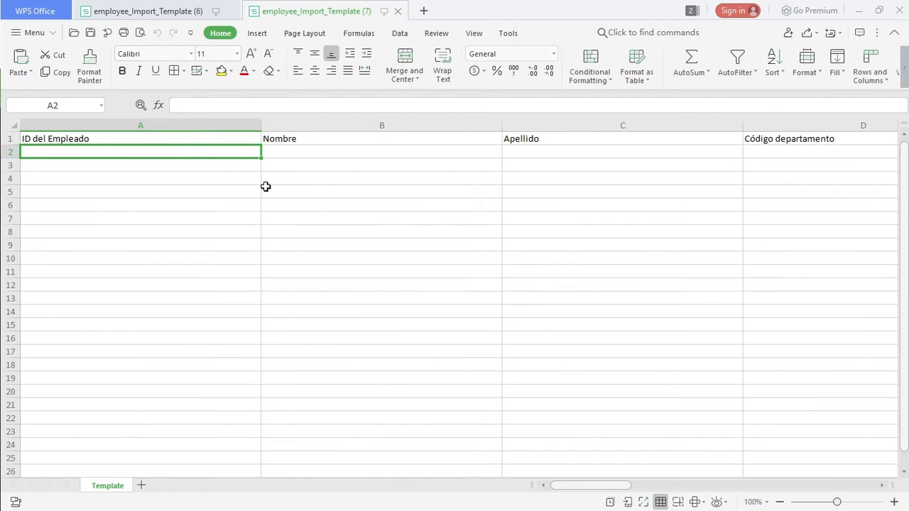
{"action": "left_click", "coordinate": [181, 140]}
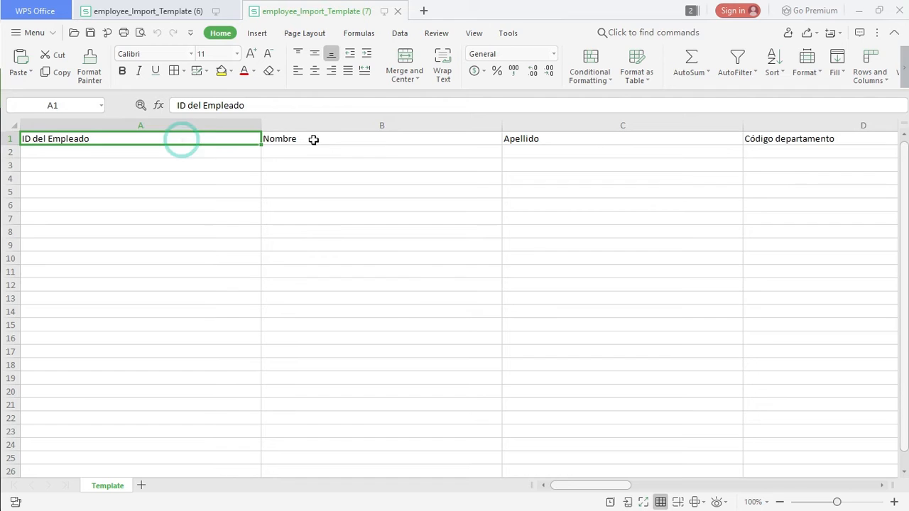
{"action": "left_click", "coordinate": [402, 139]}
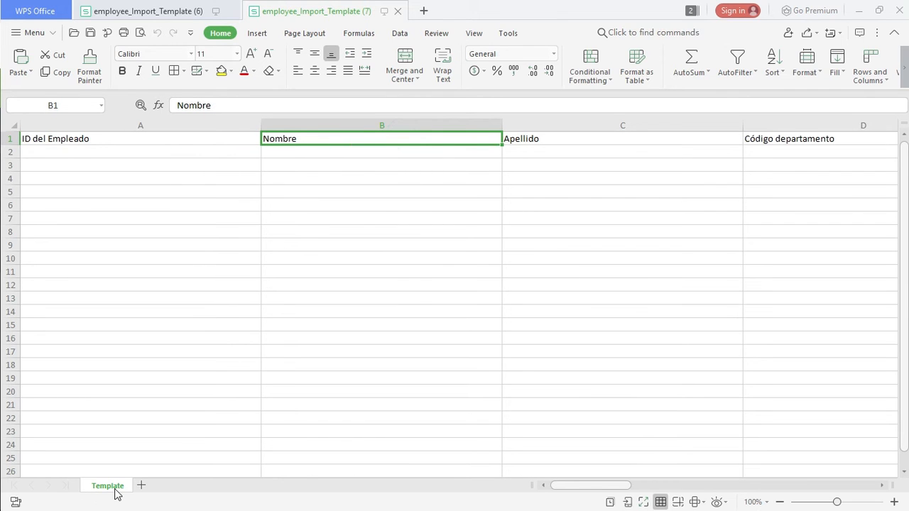
{"action": "left_click", "coordinate": [172, 157]}
{"action": "left_click_drag", "start_coordinate": [158, 152], "coordinate": [493, 266]}
{"action": "left_click", "coordinate": [554, 57]}
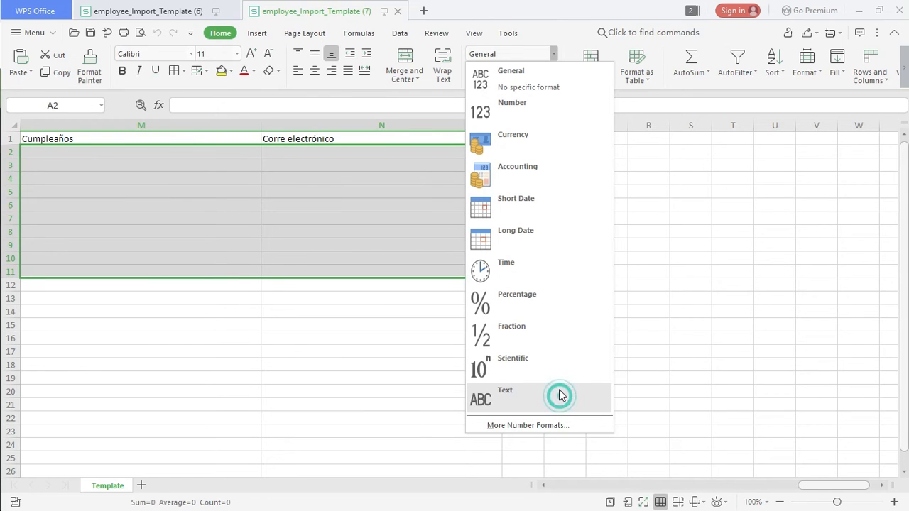
{"action": "left_click", "coordinate": [442, 168]}
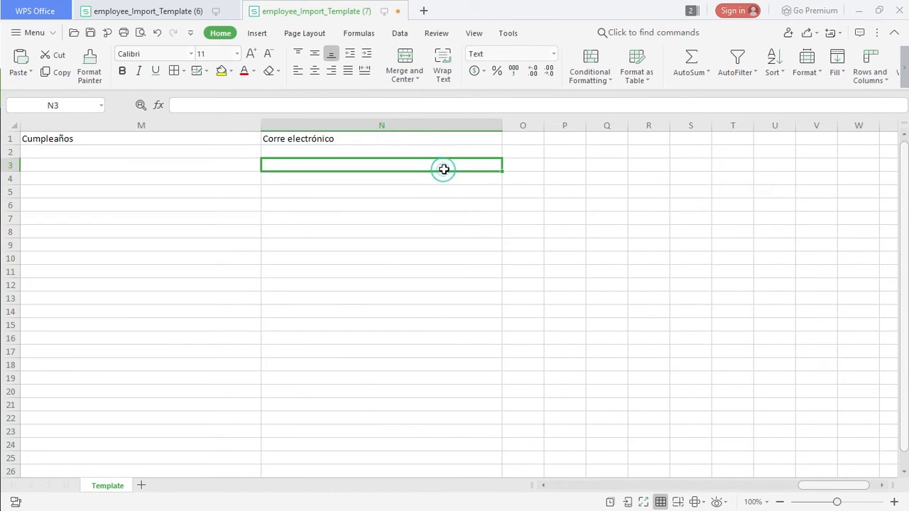
- Review the employee ID, first name, last name and department code in the two filled employee rows
{"action": "key", "text": "Left"}
{"action": "key", "text": "Home"}
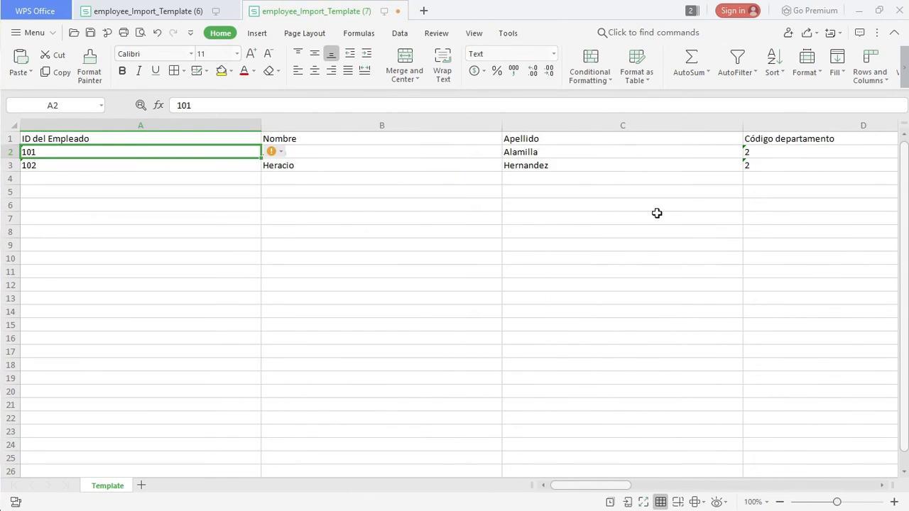
{"action": "key", "text": "Right"}
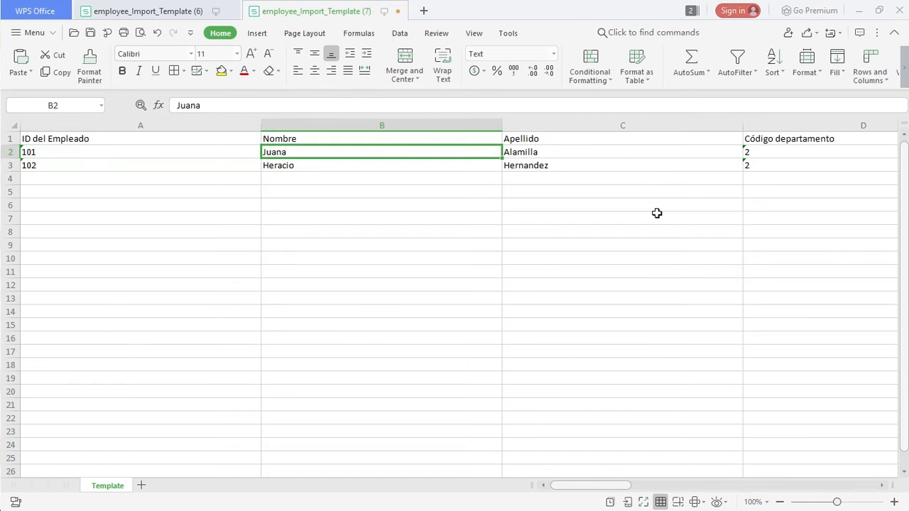
{"action": "key", "text": "Right"}
{"action": "key", "text": "Left"}
{"action": "key", "text": "Left"}
{"action": "key", "text": "Down"}
{"action": "key", "text": "Up"}
{"action": "key", "text": "Down"}
{"action": "key", "text": "Down"}
{"action": "key", "text": "Down"}
{"action": "key", "text": "Down"}
{"action": "key", "text": "Down"}
{"action": "key", "text": "Down"}
{"action": "key", "text": "Down"}
{"action": "key", "text": "Down"}
{"action": "key", "text": "Down"}
{"action": "key", "text": "Down"}
{"action": "key", "text": "Down"}
{"action": "key", "text": "Up"}
{"action": "key", "text": "Up"}
{"action": "key", "text": "Up"}
{"action": "key", "text": "Up"}
{"action": "key", "text": "Up"}
{"action": "key", "text": "Up"}
{"action": "key", "text": "Up"}
{"action": "key", "text": "Up"}
{"action": "key", "text": "Up"}
{"action": "key", "text": "Up"}
{"action": "key", "text": "Up"}
{"action": "key", "text": "Up"}
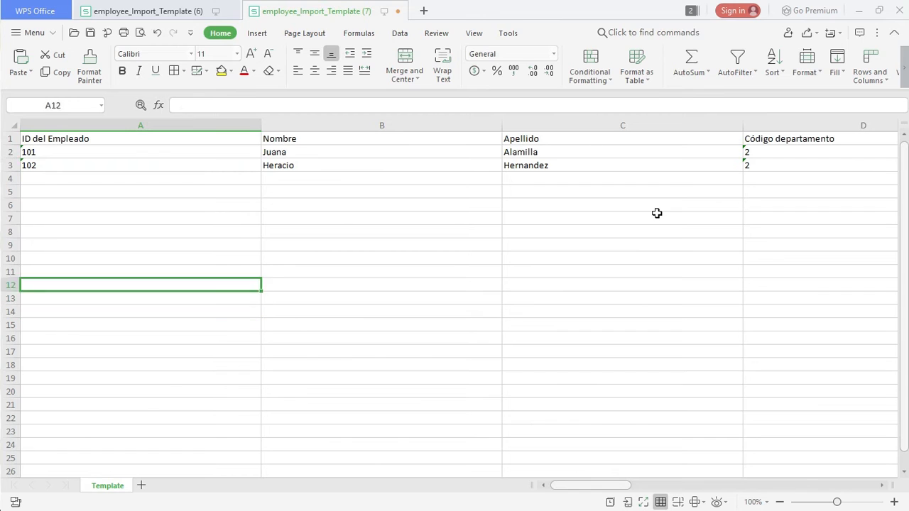
{"action": "key", "text": "Down"}
{"action": "key", "text": "Right"}
{"action": "key", "text": "Right"}
{"action": "key", "text": "Right"}
{"action": "key", "text": "Right"}
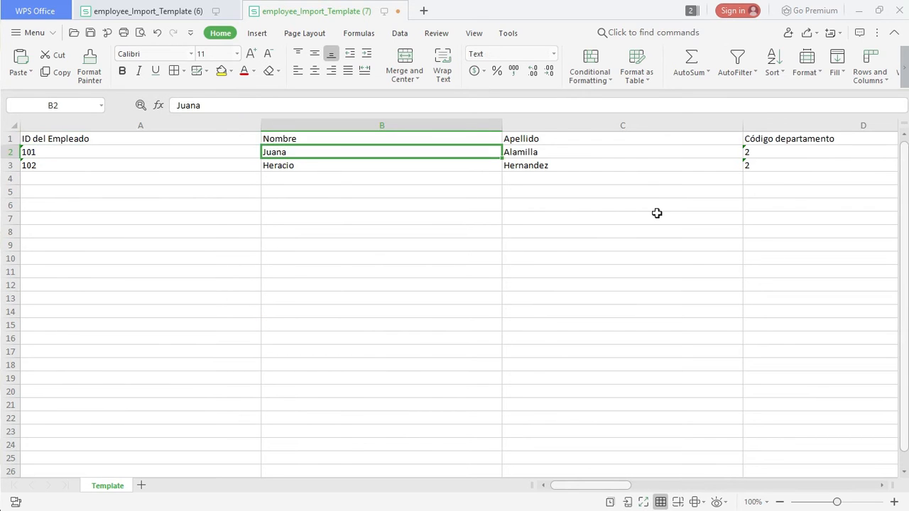
{"action": "key", "text": "Left"}
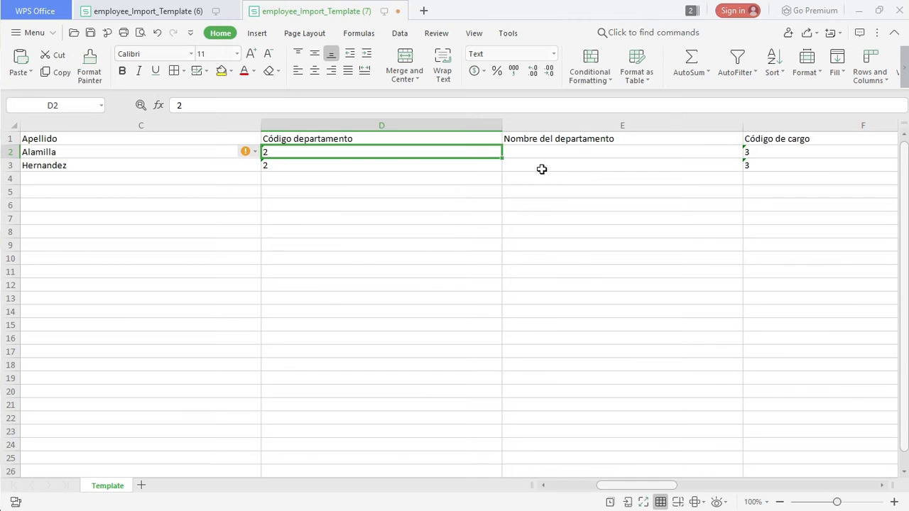
- Switch to BioTime PRO to check the position codes in the Cargo list, and return to the spreadsheet
{"action": "key", "text": "alt+Tab"}
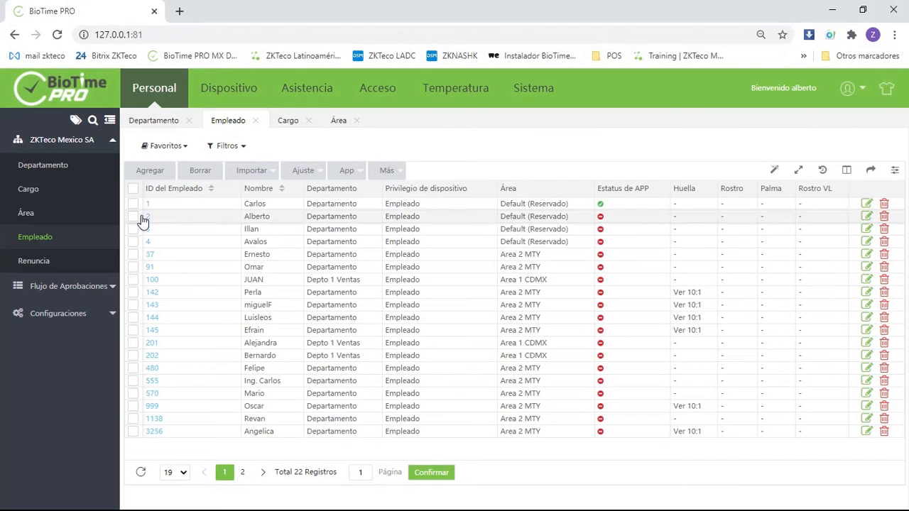
{"action": "left_click", "coordinate": [29, 189]}
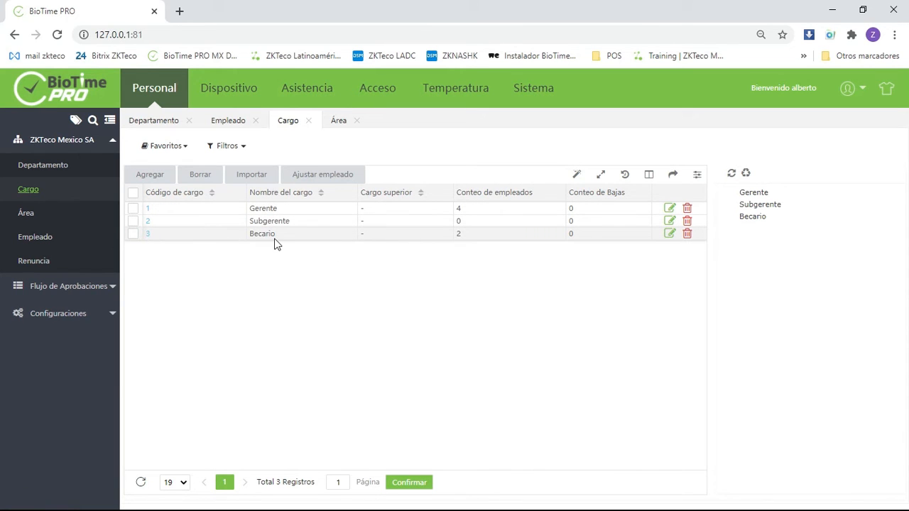
{"action": "key", "text": "alt+Tab"}
- Compare the department name, position code and position name columns for both employees, up to the hire date
{"action": "left_click", "coordinate": [614, 175]}
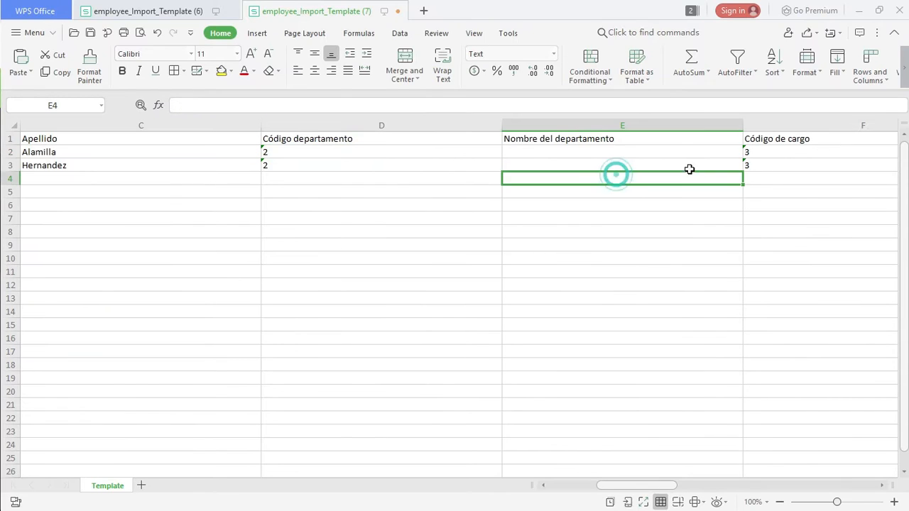
{"action": "left_click", "coordinate": [795, 155]}
{"action": "key", "text": "Right"}
{"action": "key", "text": "Left"}
{"action": "key", "text": "Down"}
{"action": "key", "text": "Up"}
{"action": "key", "text": "Right"}
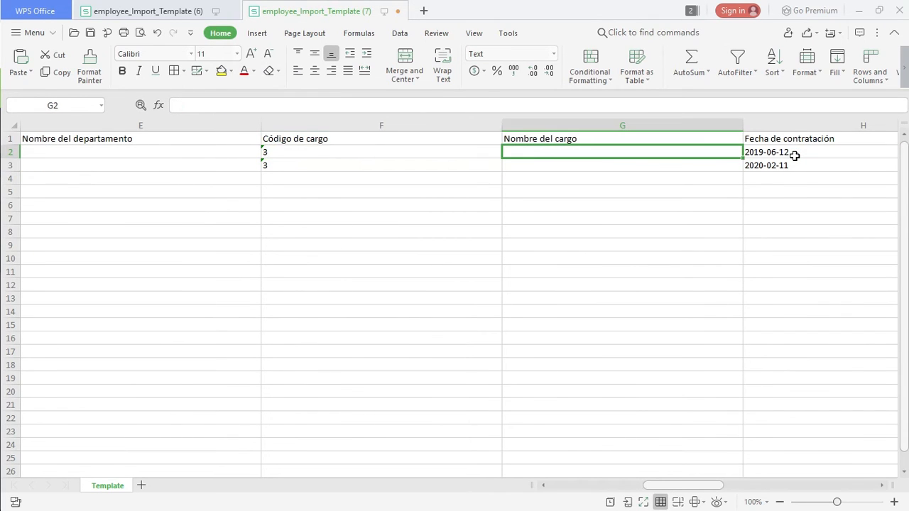
{"action": "key", "text": "Left"}
{"action": "key", "text": "Left"}
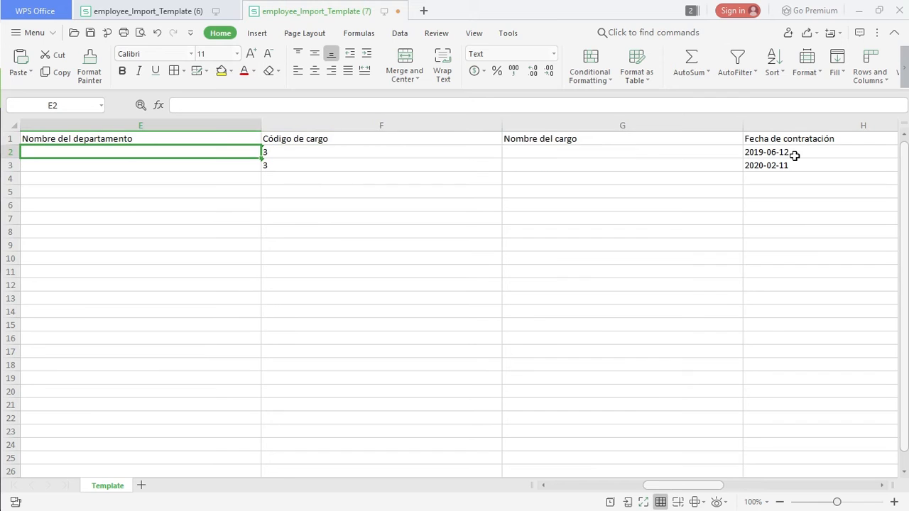
{"action": "key", "text": "Right"}
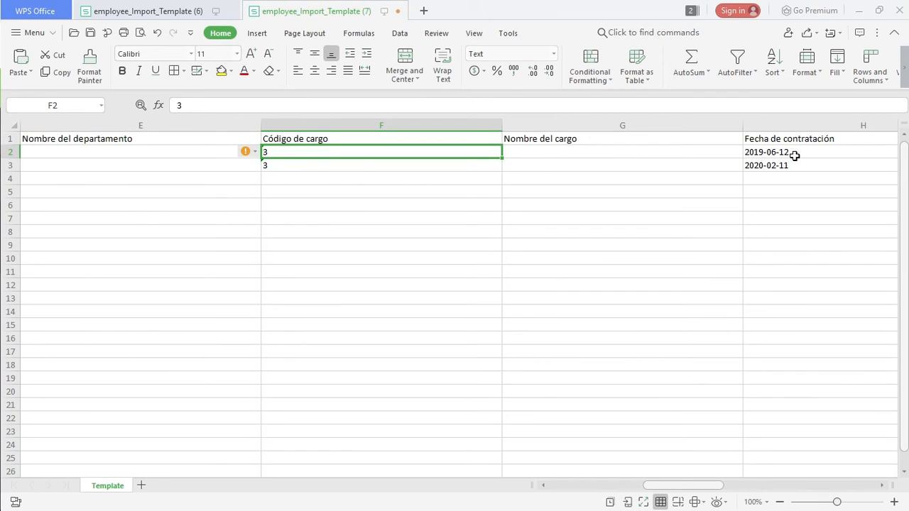
{"action": "key", "text": "Down"}
{"action": "key", "text": "Up"}
{"action": "key", "text": "Right"}
{"action": "key", "text": "Right"}
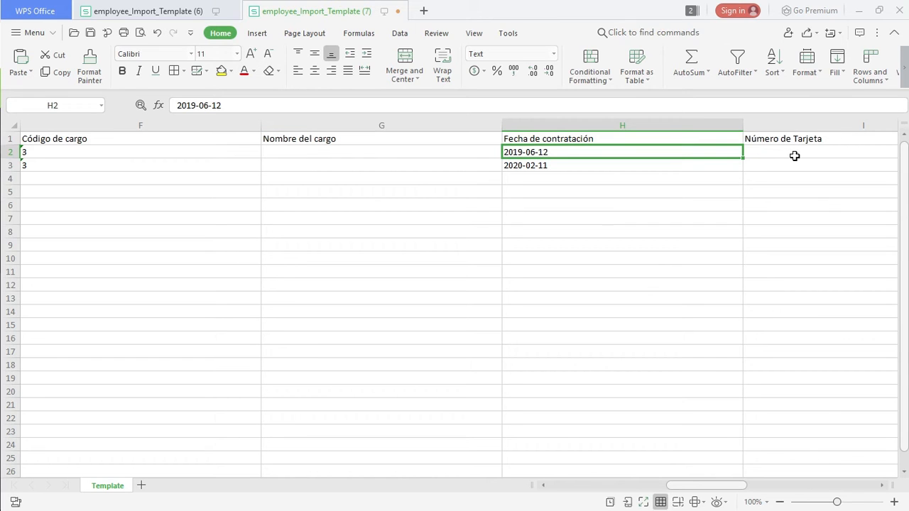
- Review the card number, area code, gender and remaining contact columns for both employees
{"action": "key", "text": "Right"}
{"action": "key", "text": "Right"}
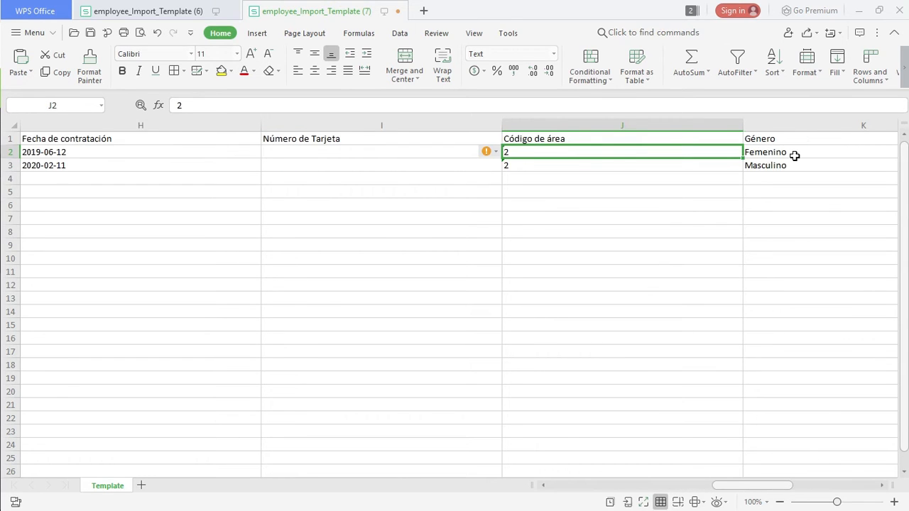
{"action": "key", "text": "Right"}
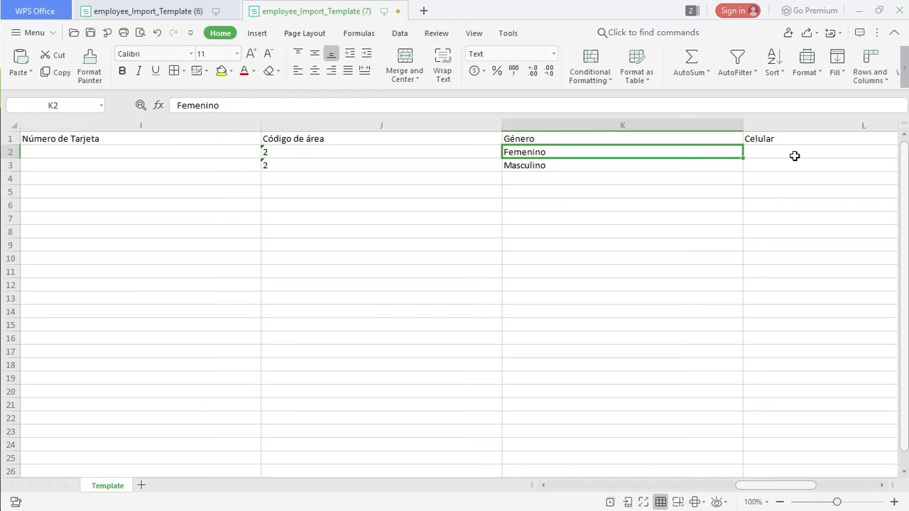
{"action": "key", "text": "Down"}
{"action": "key", "text": "Up"}
{"action": "key", "text": "Right"}
{"action": "key", "text": "Right"}
{"action": "key", "text": "Right"}
{"action": "key", "text": "Down"}
{"action": "key", "text": "Left"}
{"action": "key", "text": "Right"}
{"action": "key", "text": "Left"}
{"action": "key", "text": "Left"}
{"action": "key", "text": "Left"}
{"action": "key", "text": "Home"}
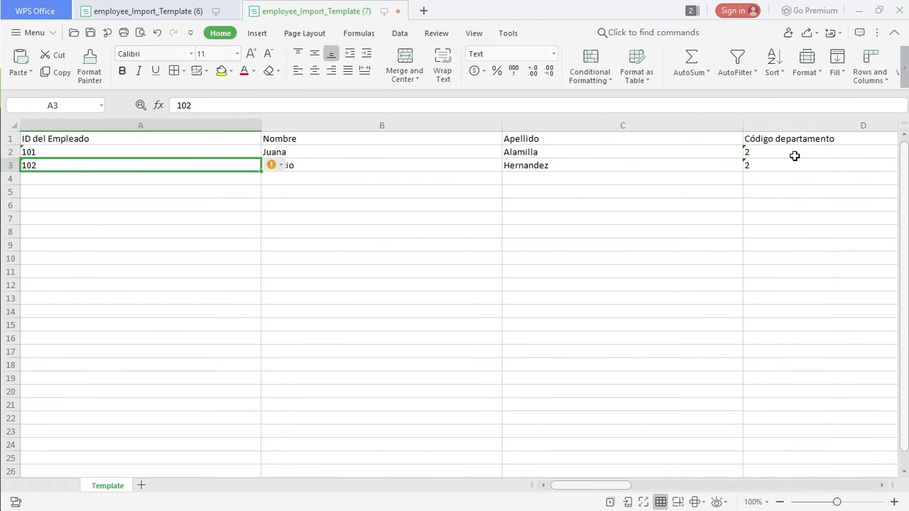
- Save the filled employee import template
{"action": "left_click", "coordinate": [406, 193]}
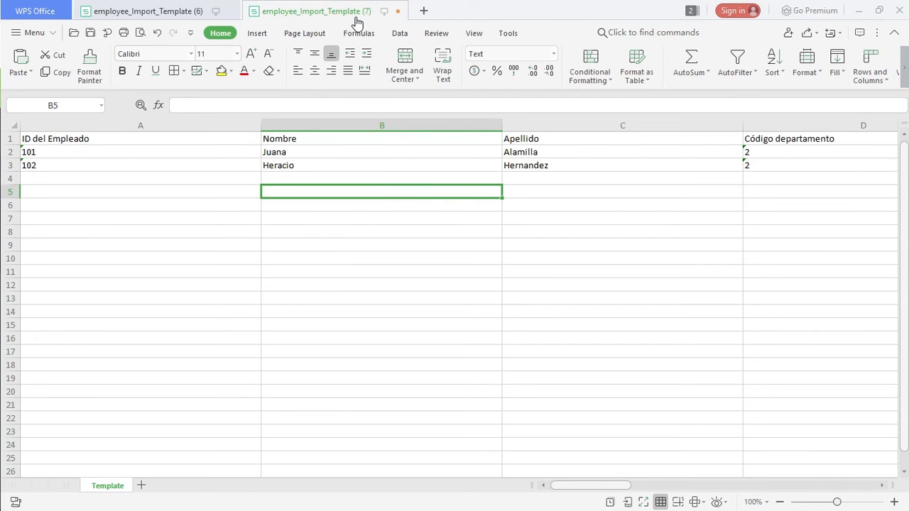
{"action": "left_click", "coordinate": [91, 34]}
{"action": "left_click", "coordinate": [416, 152]}
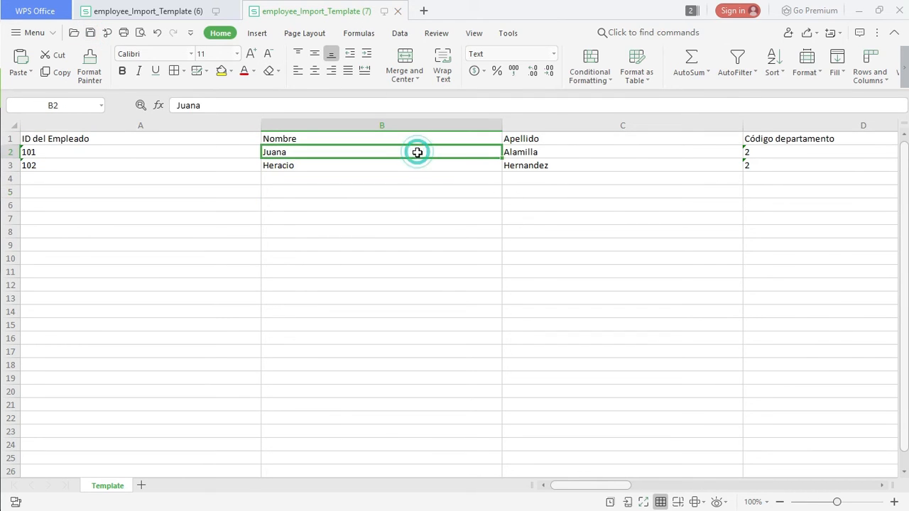
- Recheck the header row and the second employee's values across the columns from ID to gender
{"action": "left_click_drag", "start_coordinate": [138, 134], "coordinate": [757, 150]}
{"action": "left_click", "coordinate": [513, 170]}
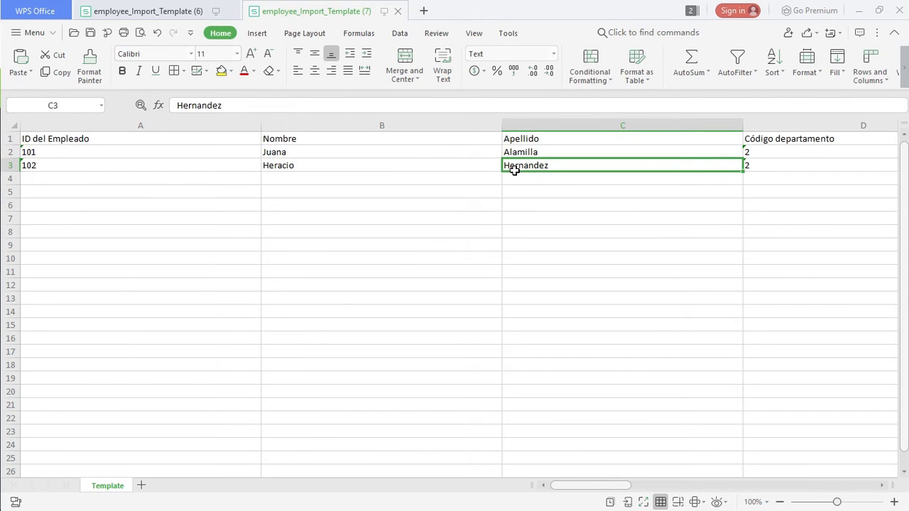
{"action": "key", "text": "Right"}
{"action": "key", "text": "Right"}
{"action": "key", "text": "Left"}
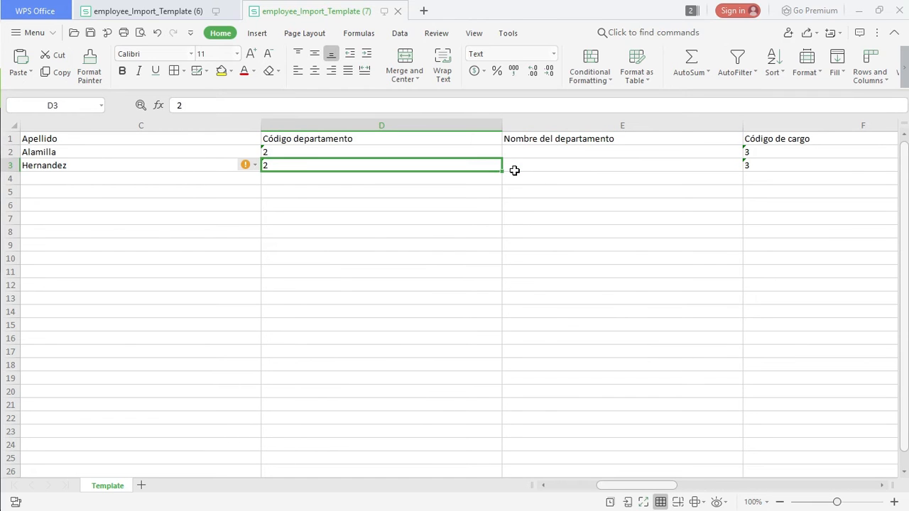
{"action": "key", "text": "Right"}
{"action": "key", "text": "Right"}
{"action": "key", "text": "Right"}
{"action": "key", "text": "Right"}
{"action": "key", "text": "Right"}
{"action": "key", "text": "Right"}
{"action": "key", "text": "Right"}
{"action": "key", "text": "Left"}
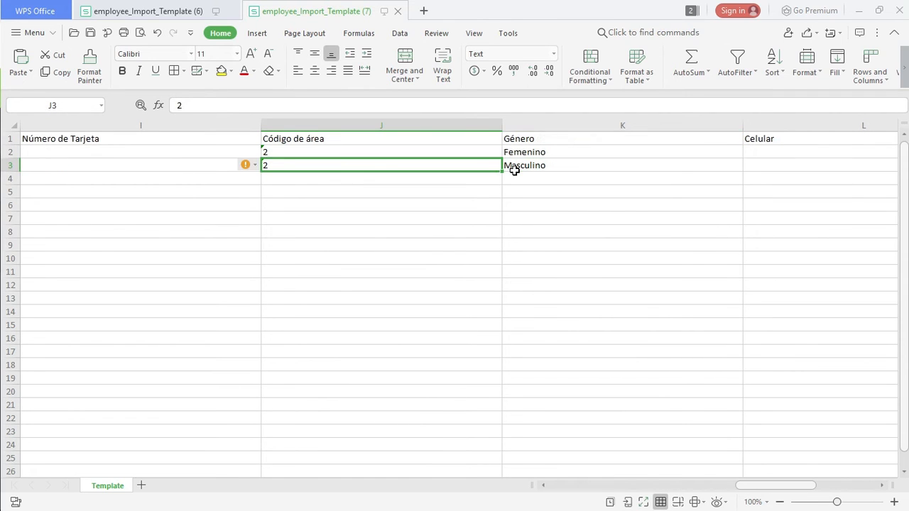
{"action": "key", "text": "Right"}
{"action": "key", "text": "Right"}
{"action": "key", "text": "Left"}
{"action": "key", "text": "Left"}
{"action": "key", "text": "Left"}
{"action": "key", "text": "Left"}
{"action": "key", "text": "Left"}
{"action": "key", "text": "Left"}
{"action": "key", "text": "Right"}
{"action": "key", "text": "Right"}
{"action": "key", "text": "Left"}
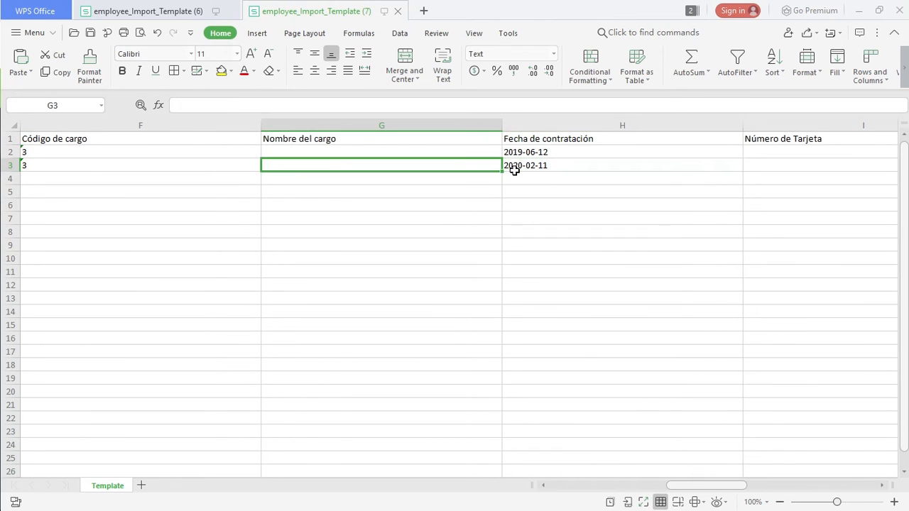
{"action": "key", "text": "Left"}
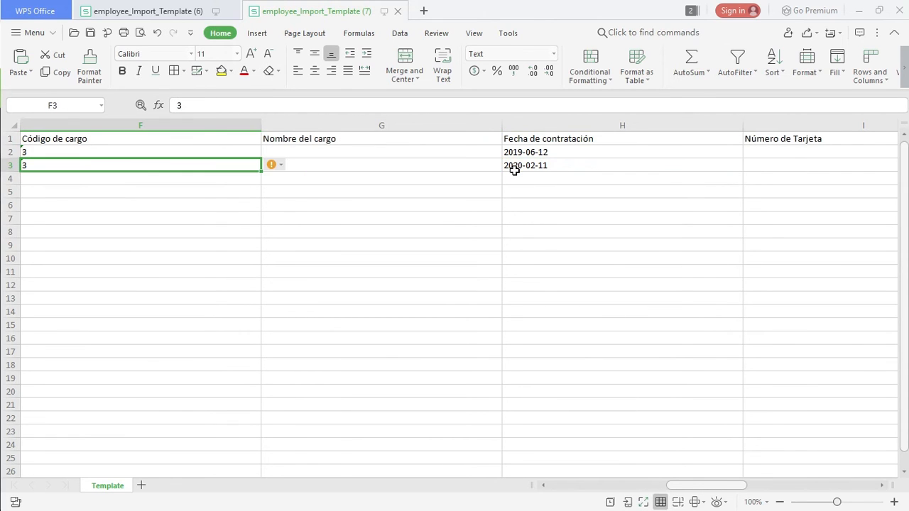
{"action": "key", "text": "Left"}
{"action": "key", "text": "Left"}
{"action": "key", "text": "Left"}
{"action": "key", "text": "Left"}
{"action": "key", "text": "Left"}
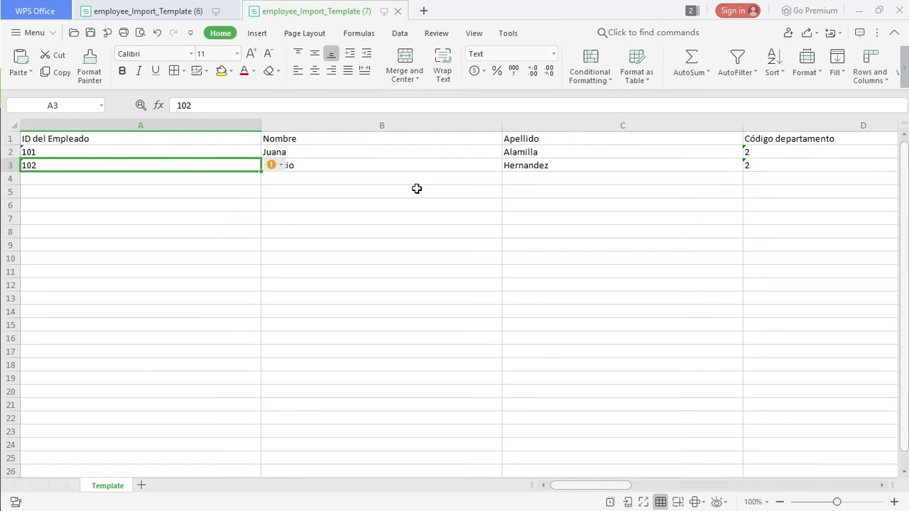
- Save the filled employee import template and switch to BioTime PRO in the browser
{"action": "left_click", "coordinate": [337, 162]}
{"action": "left_click", "coordinate": [90, 33]}
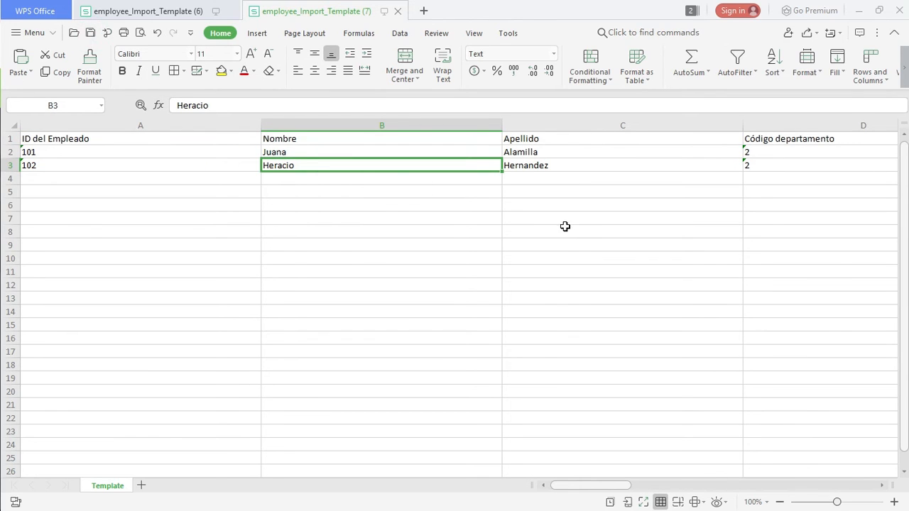
{"action": "key", "text": "alt+Tab"}
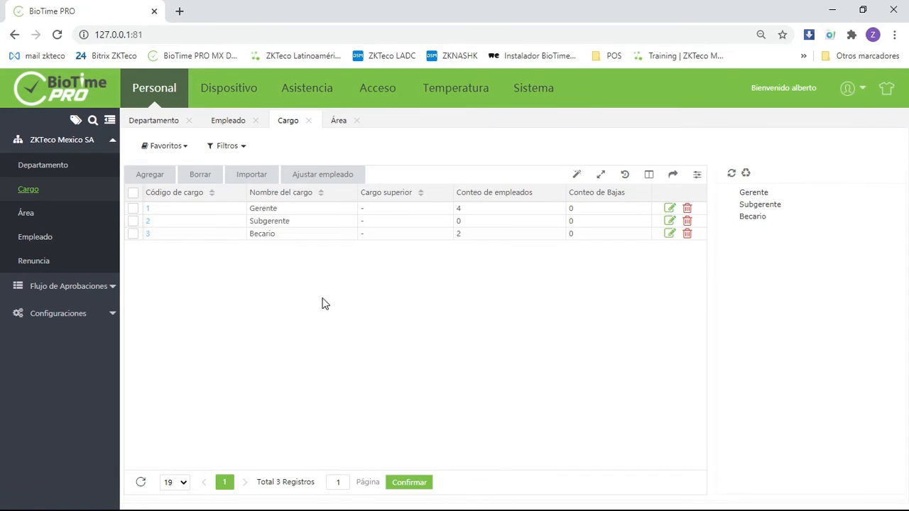
- Go to the employee list and open the employee import form
{"action": "left_click", "coordinate": [251, 174]}
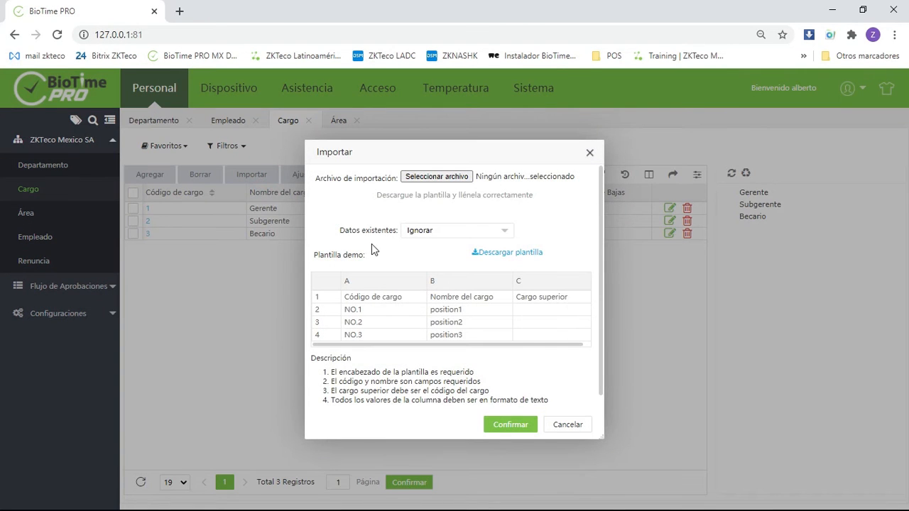
{"action": "left_click", "coordinate": [593, 152]}
{"action": "left_click", "coordinate": [51, 247]}
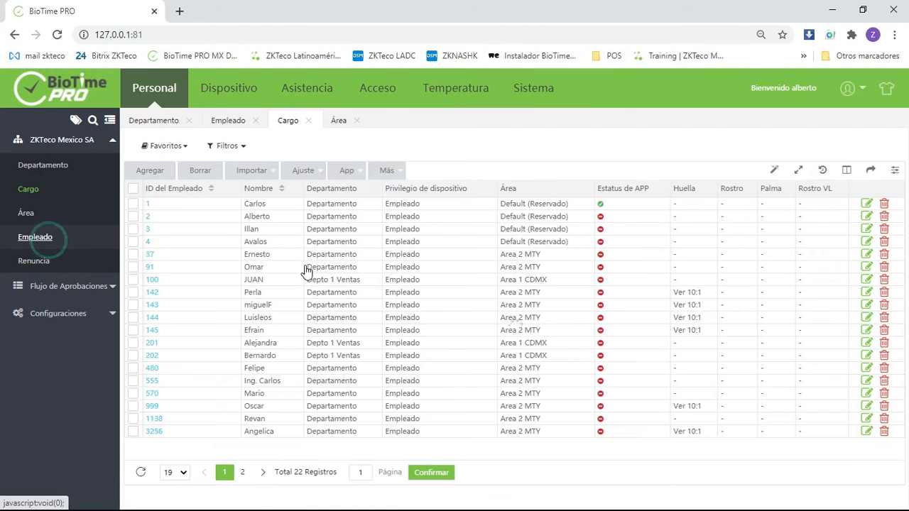
{"action": "mouse_move", "coordinate": [276, 177]}
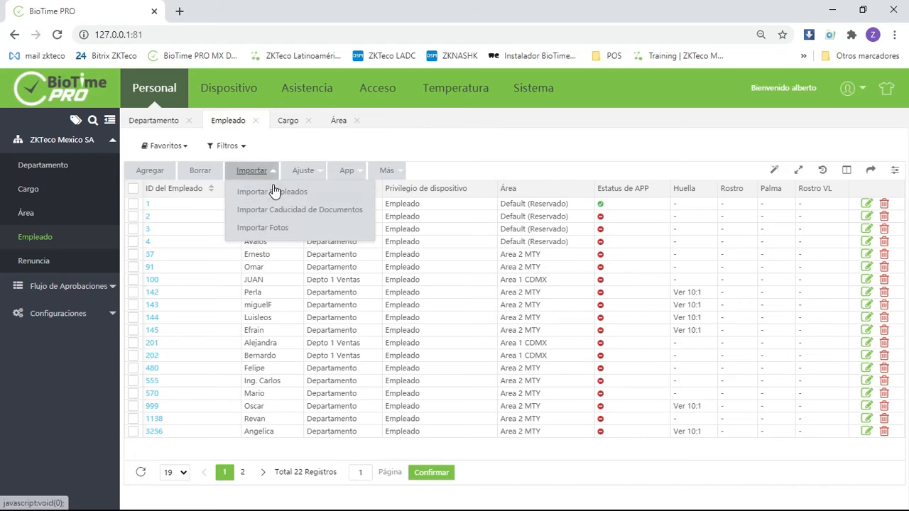
{"action": "left_click", "coordinate": [274, 193]}
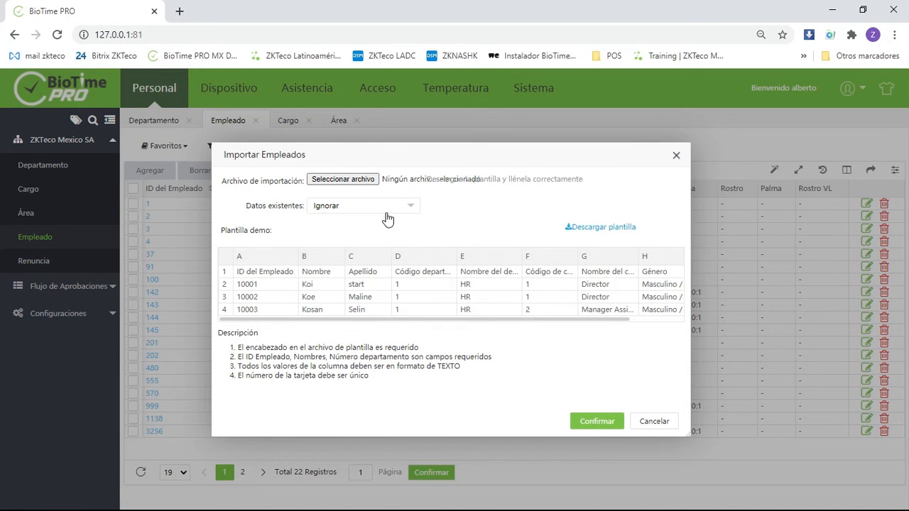
- Import employees from employee_Import_Template (7) in Downloads, keeping the existing data option at Ignorar
{"action": "left_click", "coordinate": [343, 180]}
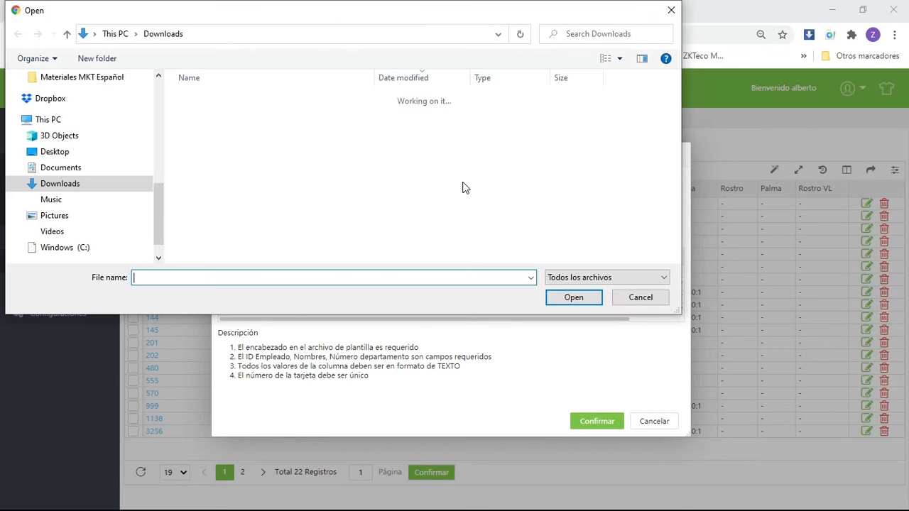
{"action": "left_click", "coordinate": [245, 115]}
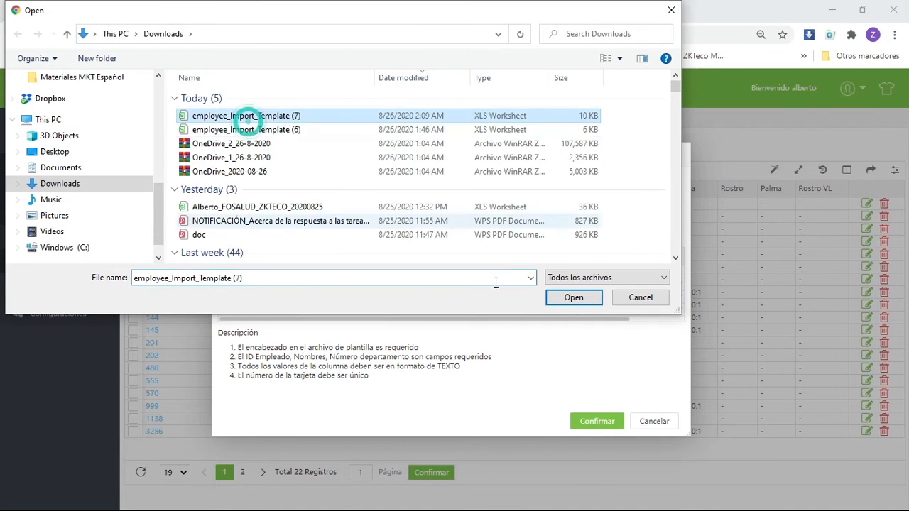
{"action": "left_click", "coordinate": [572, 297]}
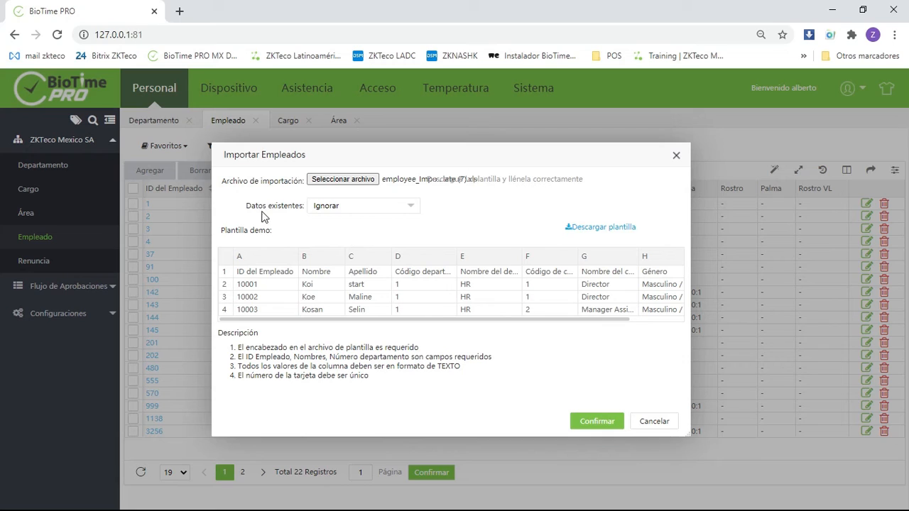
{"action": "left_click", "coordinate": [411, 213]}
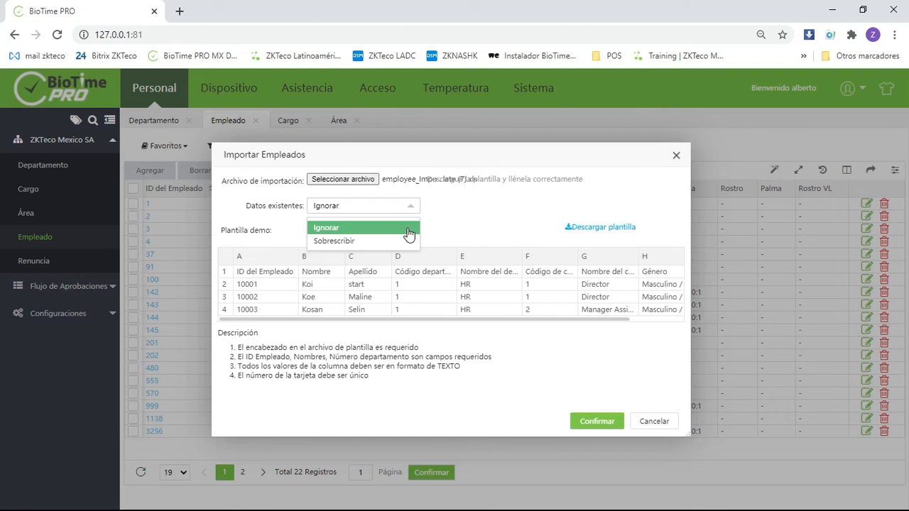
{"action": "left_click", "coordinate": [558, 229]}
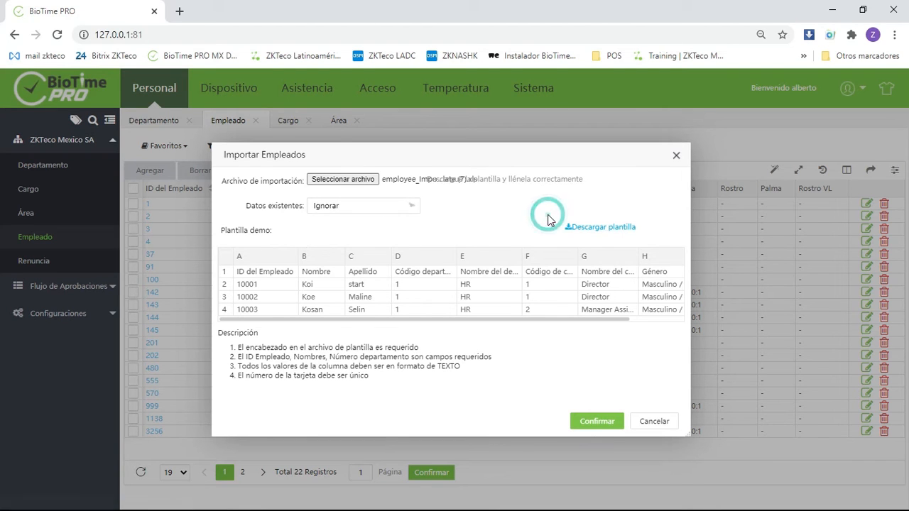
{"action": "left_click", "coordinate": [607, 423]}
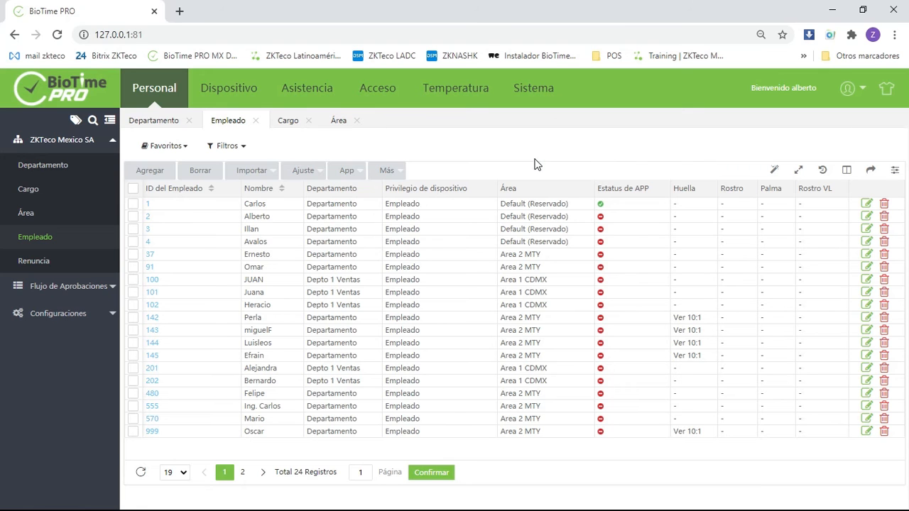
- Adjust the department of the second to fifth listed employees to Depto 1 Ventas
{"action": "left_click", "coordinate": [134, 217]}
{"action": "left_click", "coordinate": [134, 229]}
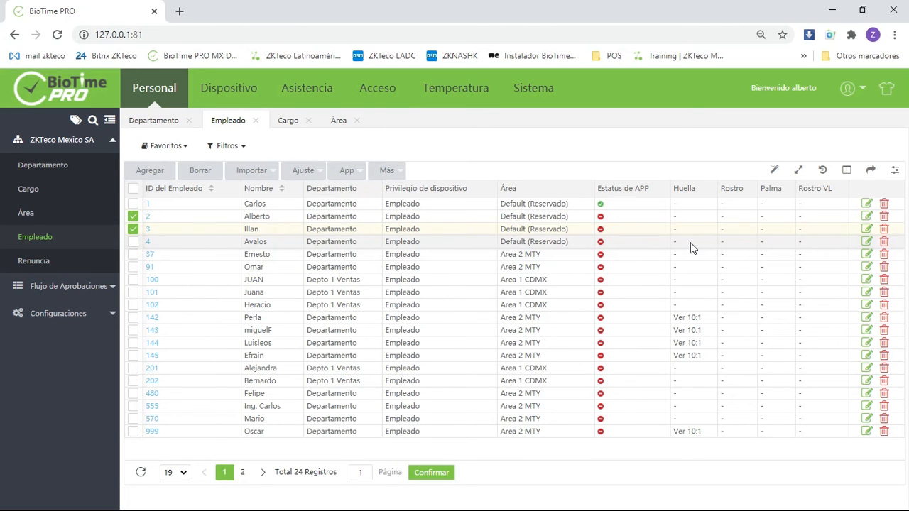
{"action": "left_click", "coordinate": [134, 241]}
{"action": "left_click", "coordinate": [134, 254]}
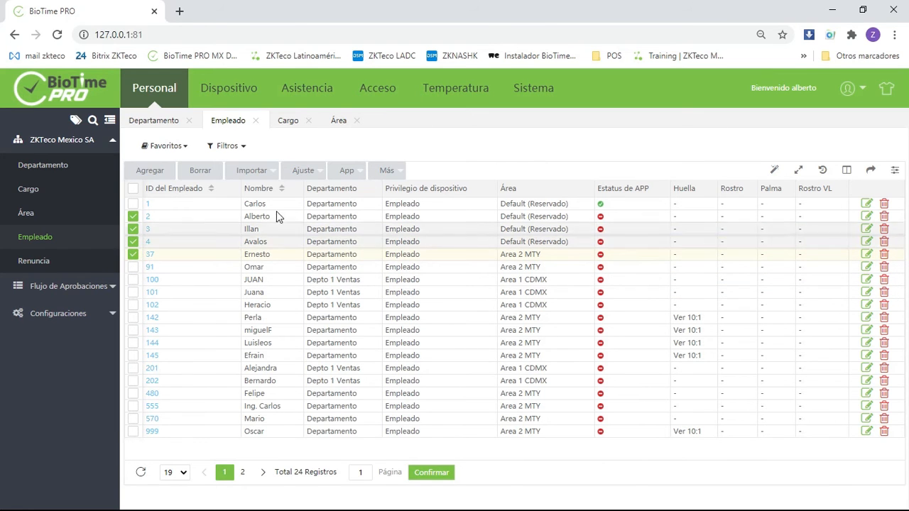
{"action": "left_click", "coordinate": [304, 171]}
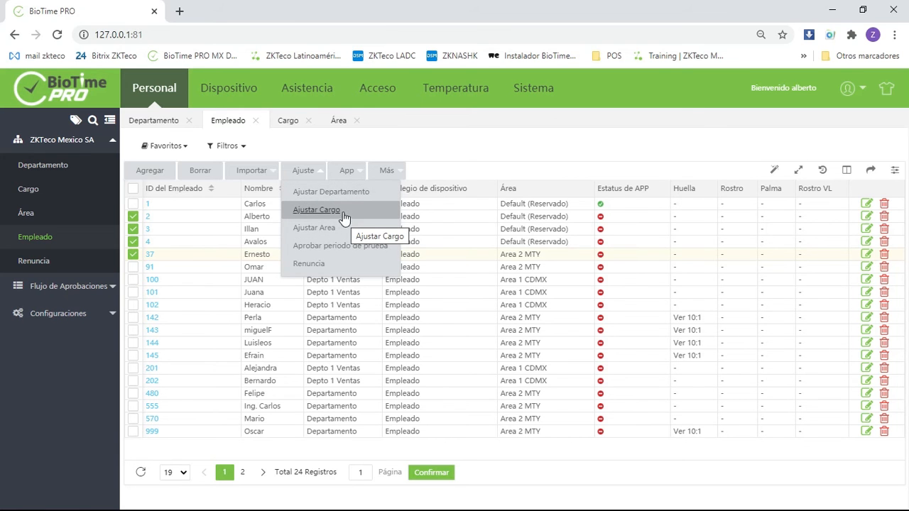
{"action": "left_click", "coordinate": [348, 191]}
{"action": "left_click", "coordinate": [426, 208]}
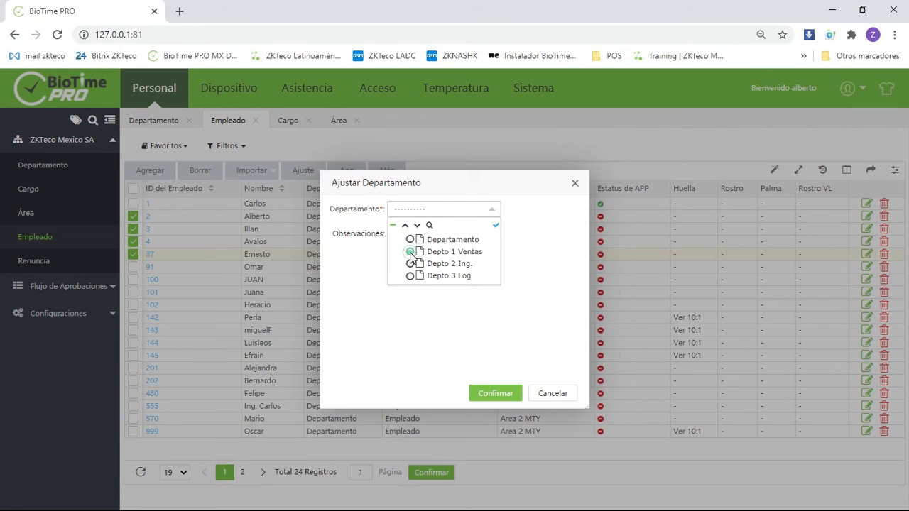
{"action": "left_click", "coordinate": [410, 252]}
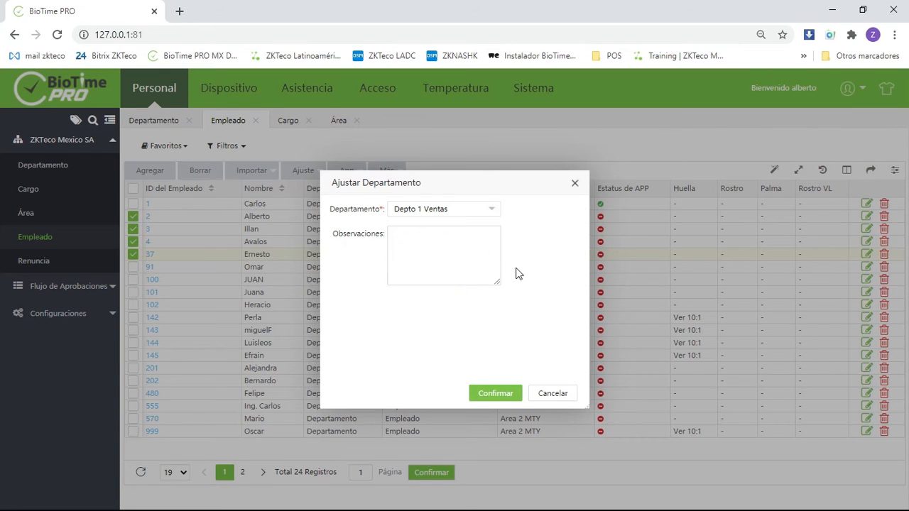
{"action": "left_click", "coordinate": [489, 392]}
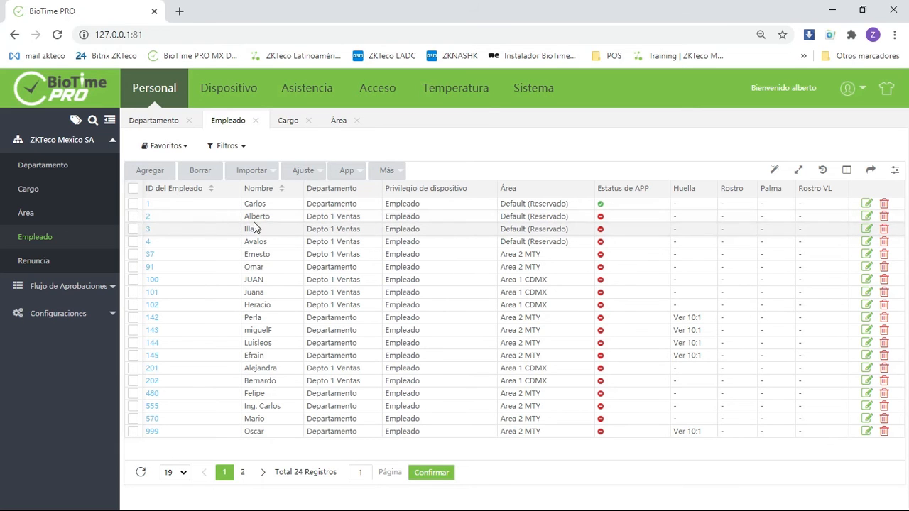
- Adjust the area of the first four listed employees to Area 1 CDMX
{"action": "left_click", "coordinate": [133, 216]}
{"action": "left_click", "coordinate": [133, 229]}
{"action": "left_click", "coordinate": [133, 241]}
{"action": "left_click", "coordinate": [133, 204]}
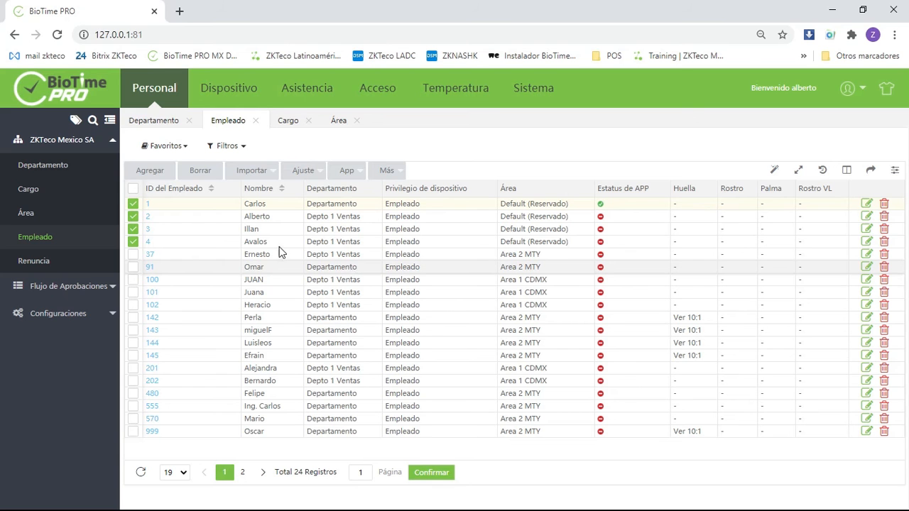
{"action": "left_click", "coordinate": [302, 170]}
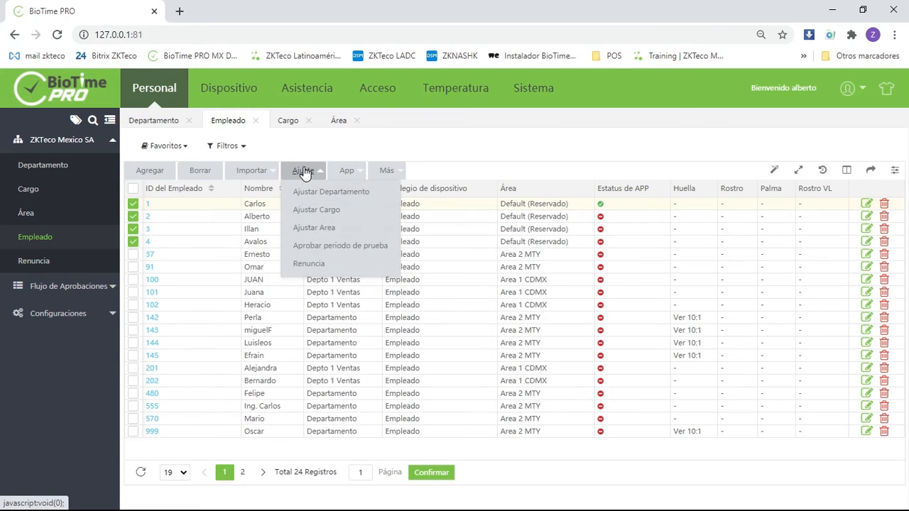
{"action": "left_click", "coordinate": [321, 230]}
{"action": "left_click", "coordinate": [430, 208]}
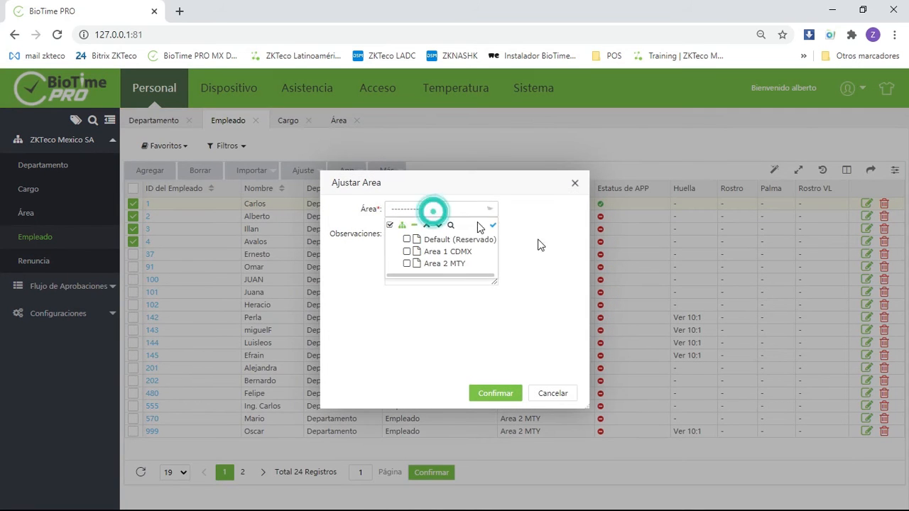
{"action": "left_click", "coordinate": [406, 251]}
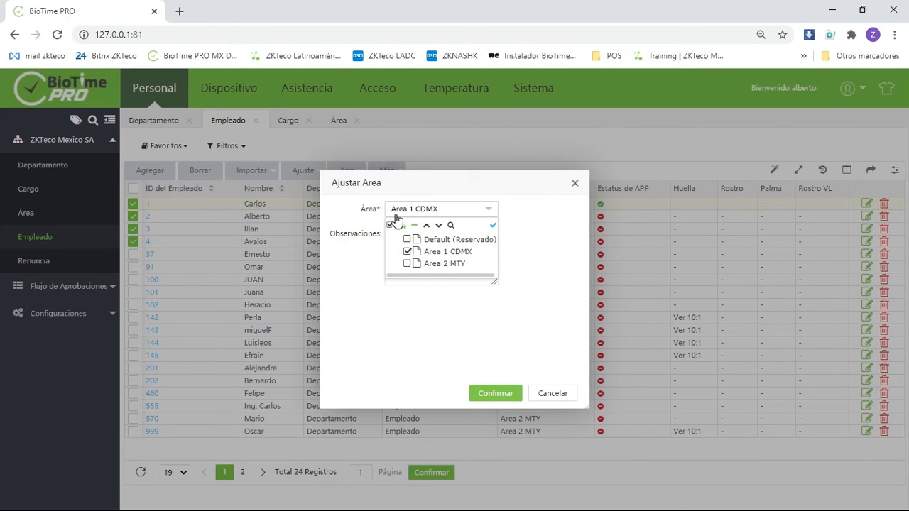
{"action": "left_click", "coordinate": [491, 392]}
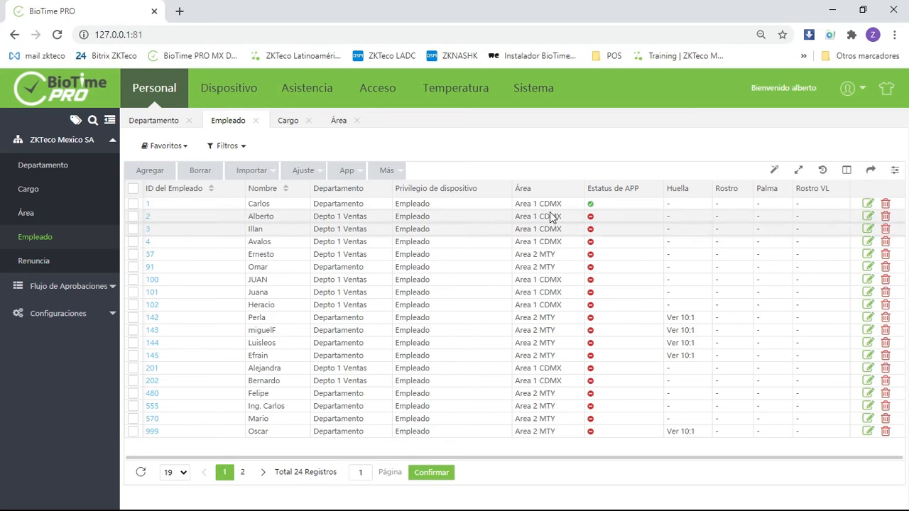
- Assign both Area 1 CDMX and Area 2 MTY to the second, third and fourth listed employees
{"action": "left_click", "coordinate": [133, 216]}
{"action": "left_click", "coordinate": [132, 229]}
{"action": "left_click", "coordinate": [133, 241]}
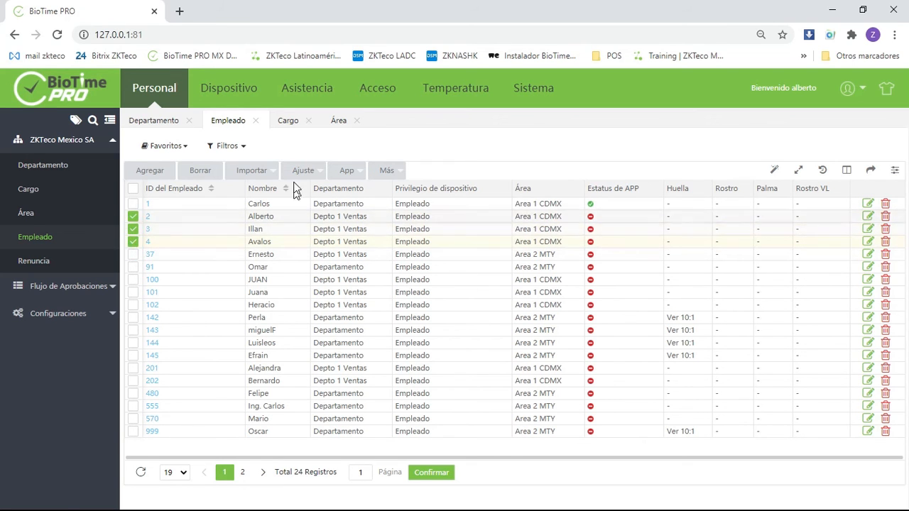
{"action": "mouse_move", "coordinate": [305, 190]}
{"action": "left_click", "coordinate": [372, 236]}
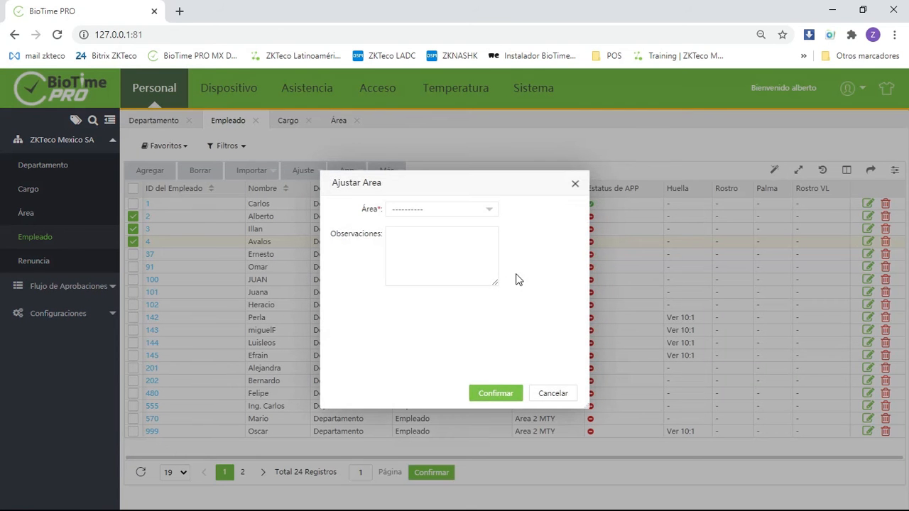
{"action": "left_click", "coordinate": [465, 211]}
{"action": "left_click", "coordinate": [408, 264]}
{"action": "left_click", "coordinate": [408, 251]}
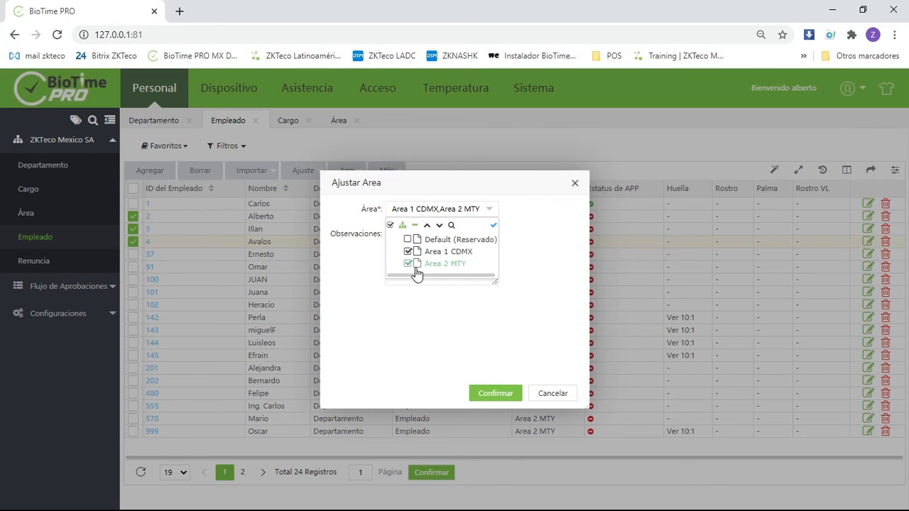
{"action": "left_click", "coordinate": [505, 396]}
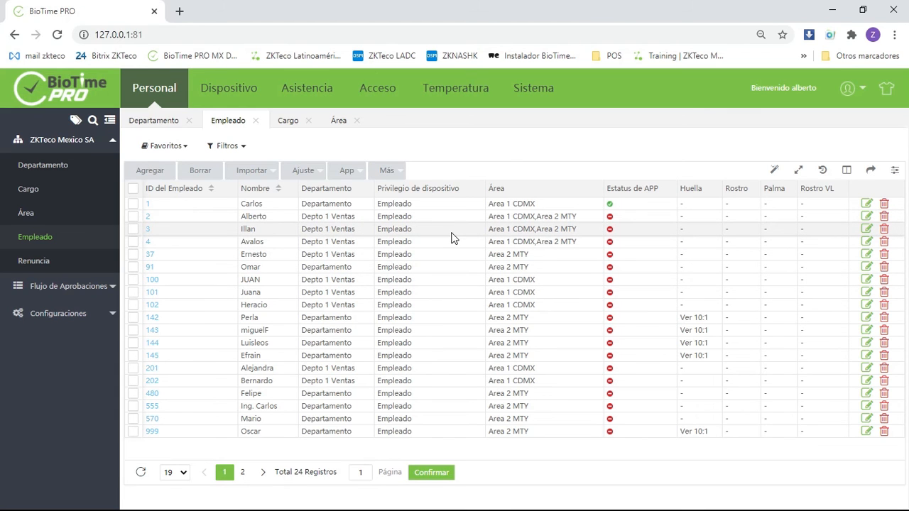
- Register the resignation of the second to fourth listed employees with leave type Renuncia and Deshabilitar Asistencia set to Deshabilitar
{"action": "left_click", "coordinate": [133, 215]}
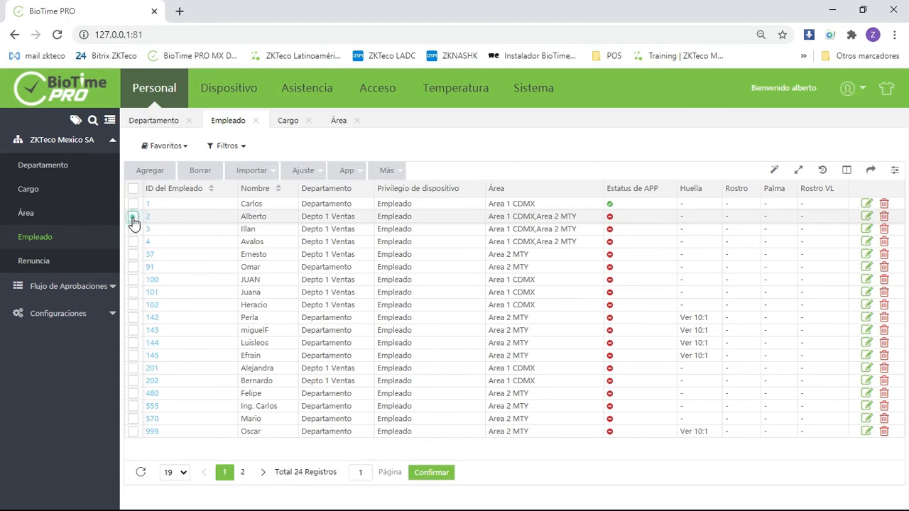
{"action": "left_click", "coordinate": [132, 230]}
{"action": "left_click", "coordinate": [133, 241]}
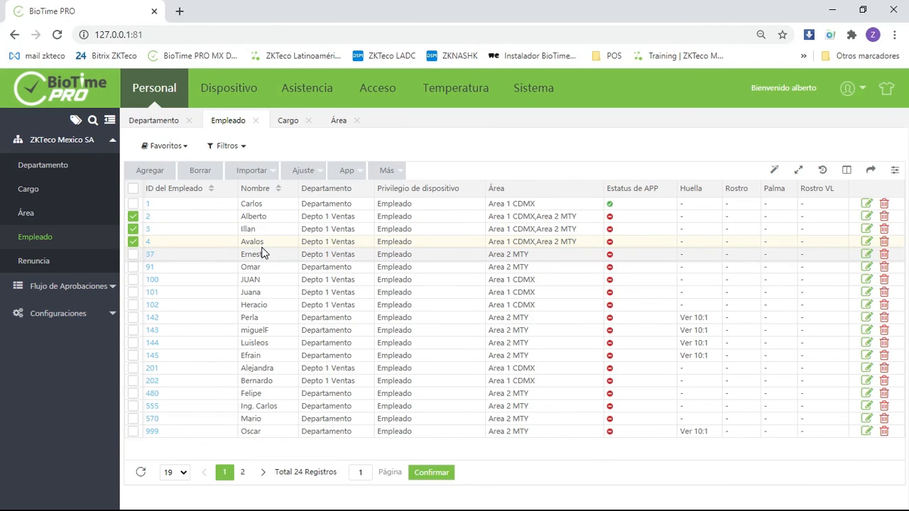
{"action": "left_click", "coordinate": [315, 173]}
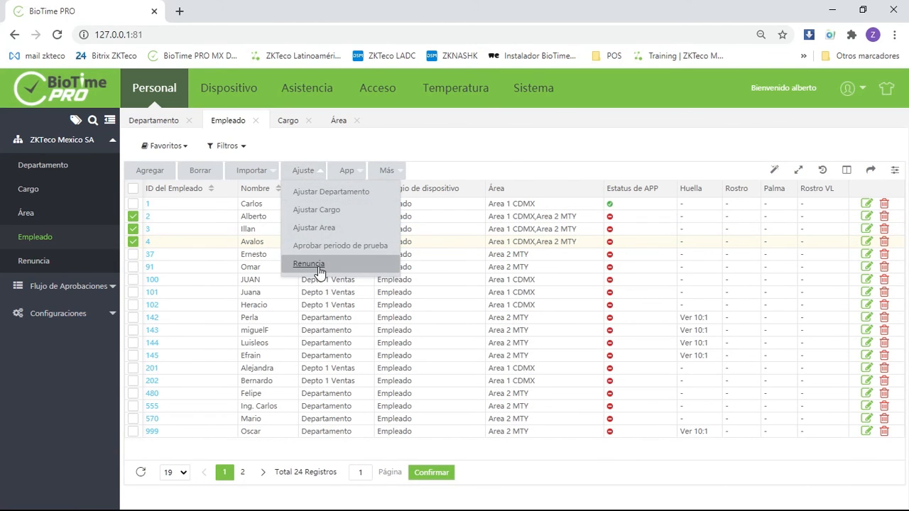
{"action": "left_click", "coordinate": [317, 267]}
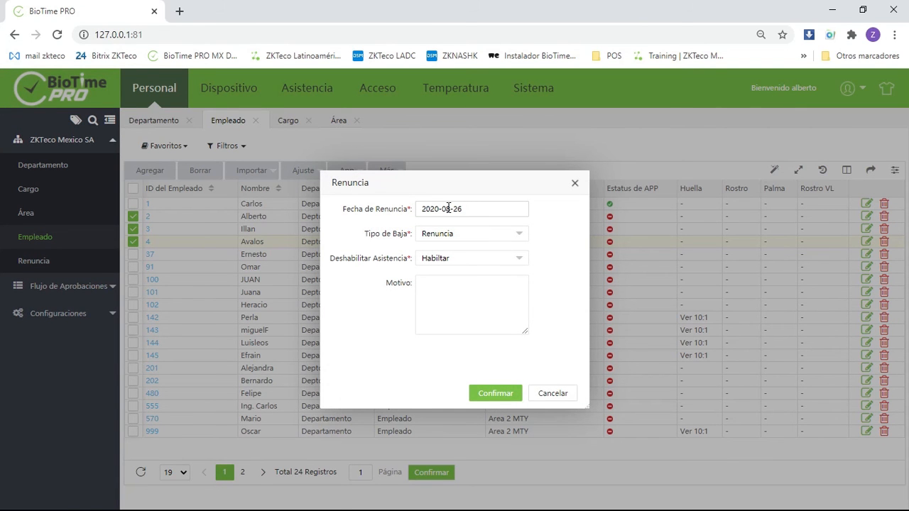
{"action": "left_click", "coordinate": [476, 241]}
{"action": "left_click", "coordinate": [548, 241]}
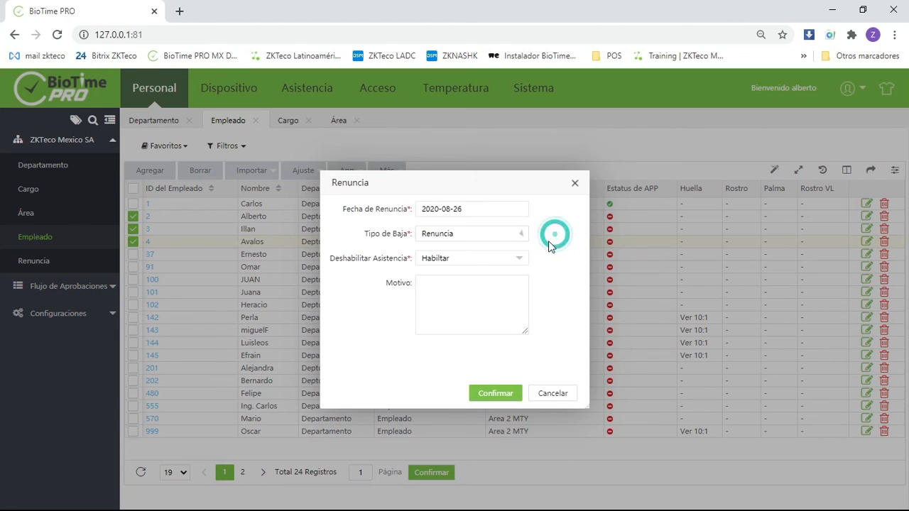
{"action": "left_click", "coordinate": [472, 259]}
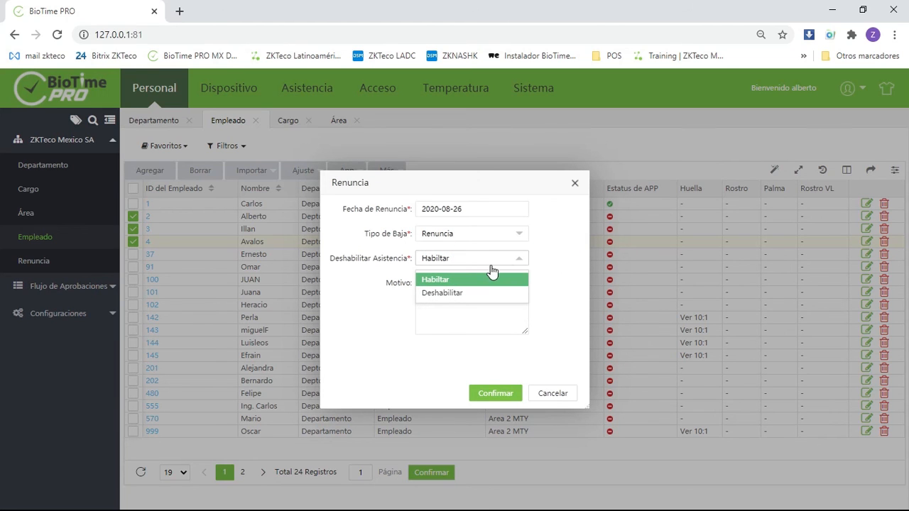
{"action": "left_click", "coordinate": [466, 294]}
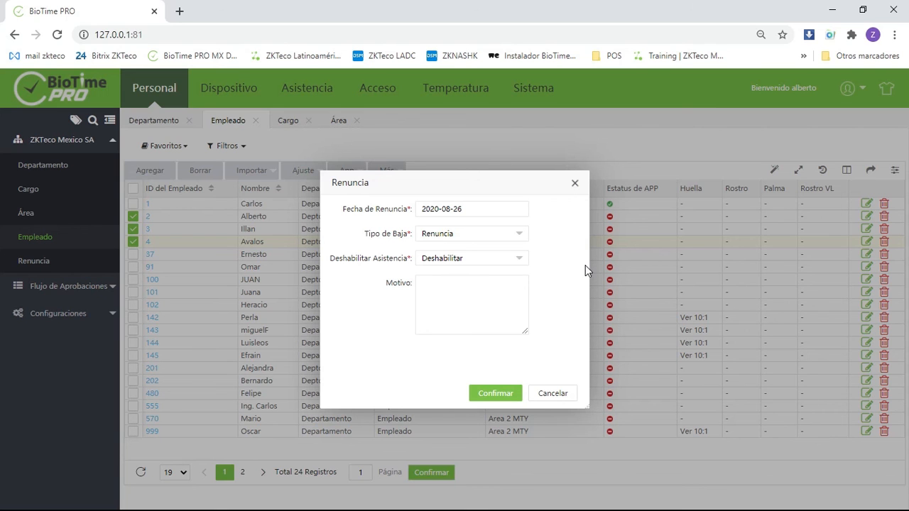
{"action": "left_click", "coordinate": [517, 393]}
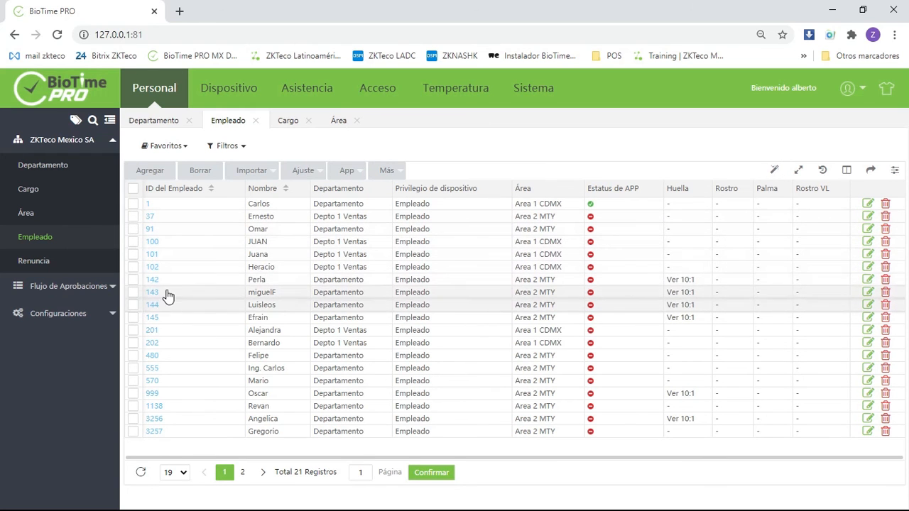
- Check the resignation records against the employee list
{"action": "left_click", "coordinate": [30, 268]}
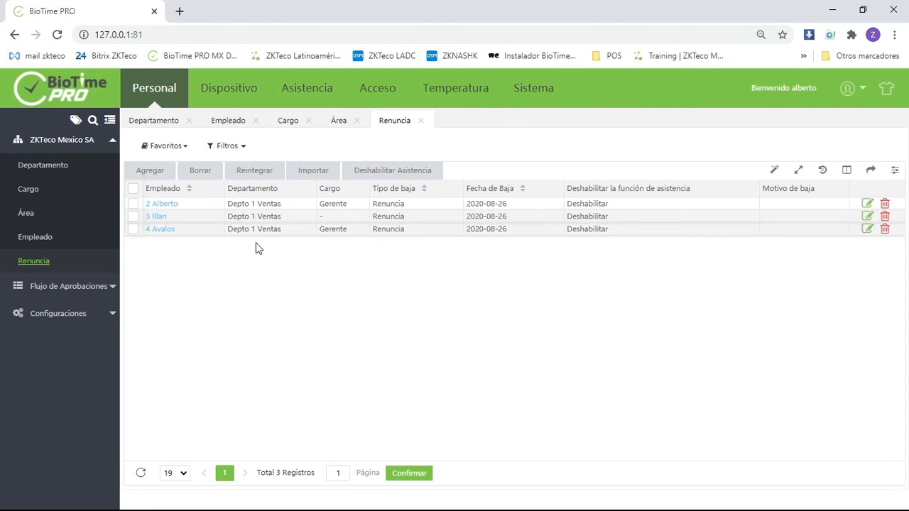
{"action": "left_click", "coordinate": [46, 237]}
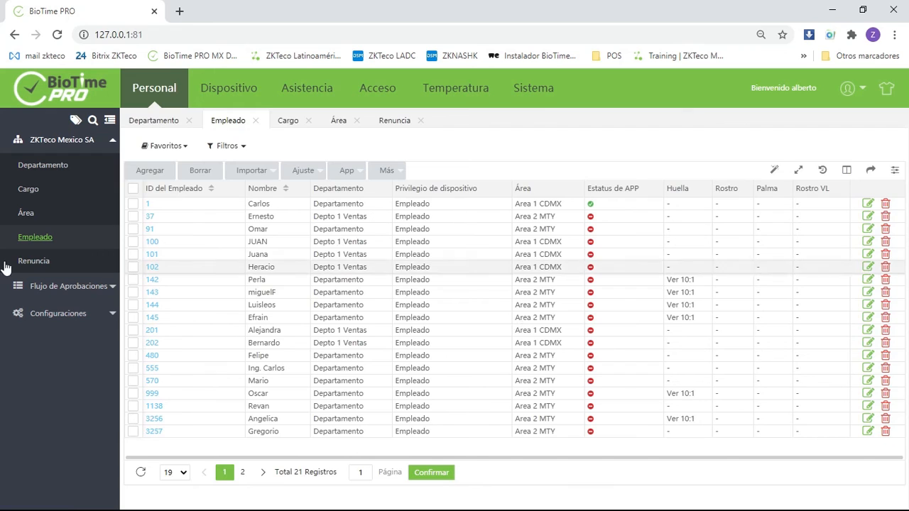
{"action": "left_click", "coordinate": [34, 260]}
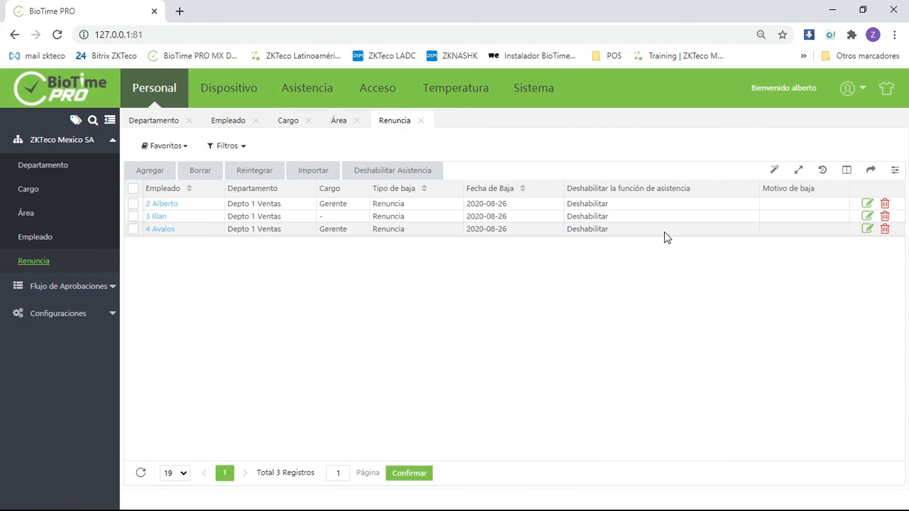